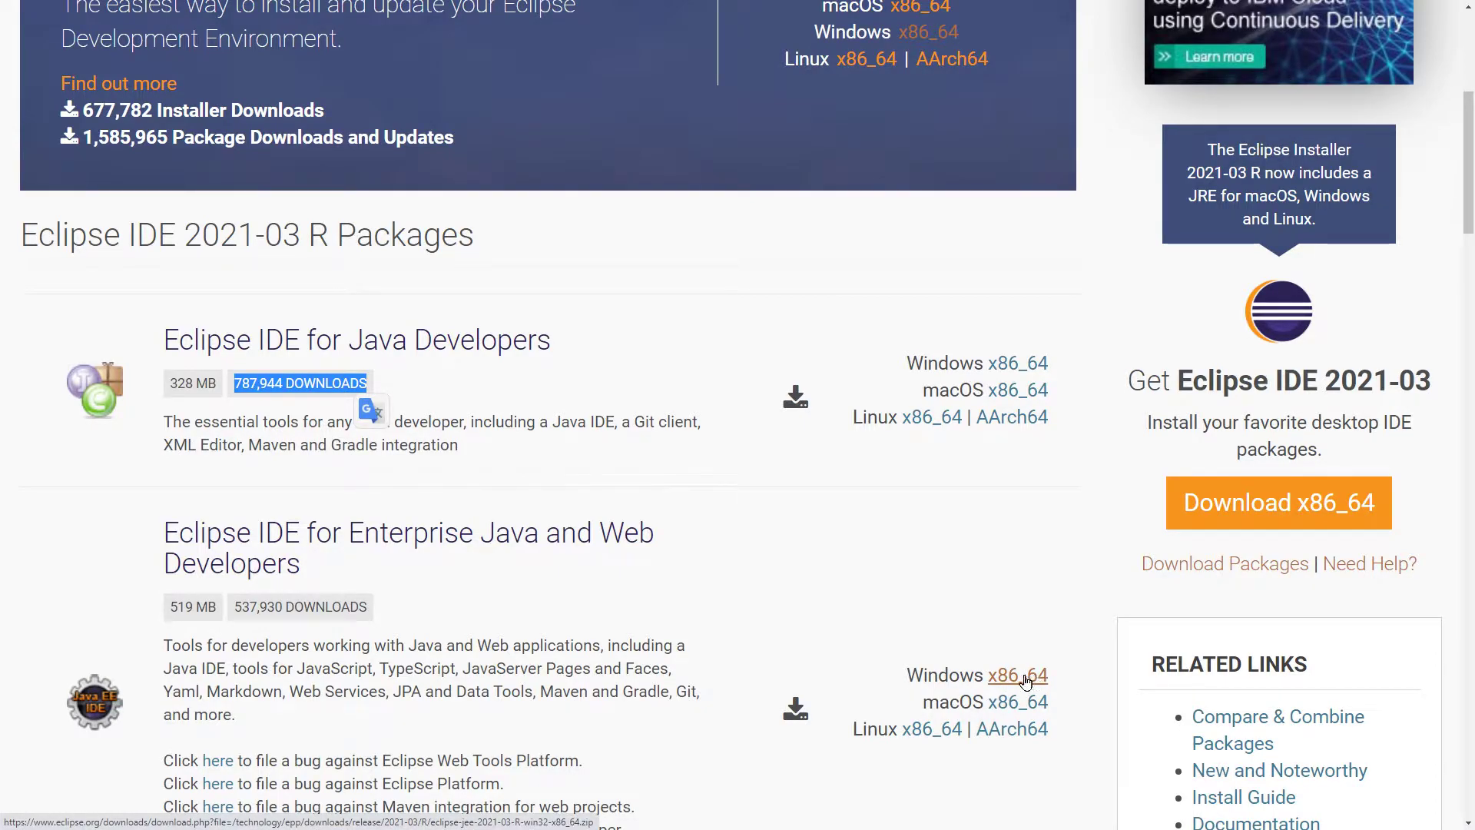
- Download the Windows x86_64 ZIP package of Eclipse IDE for Enterprise Java and Web Developers
click(1039, 676)
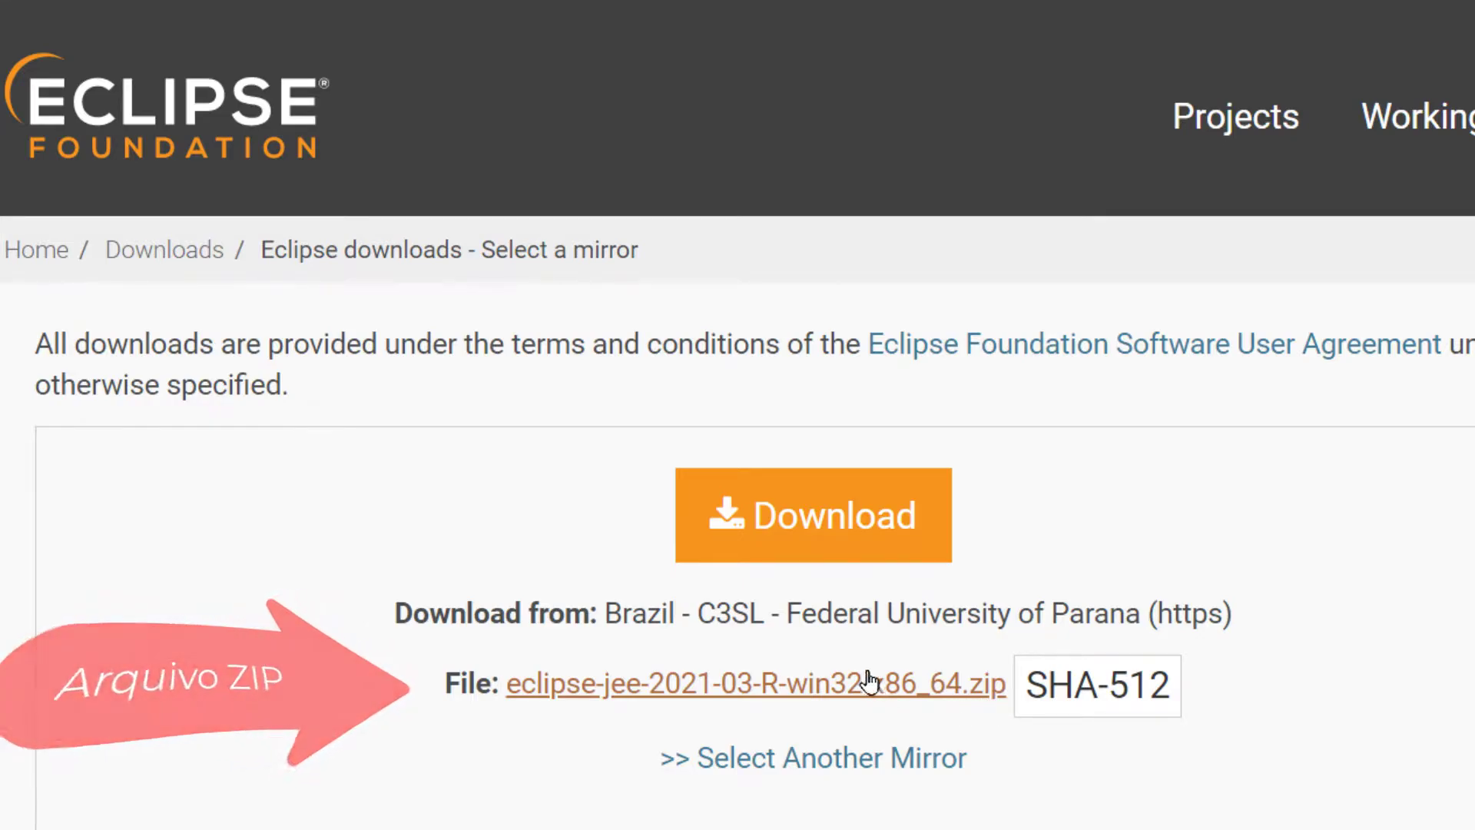
click(831, 691)
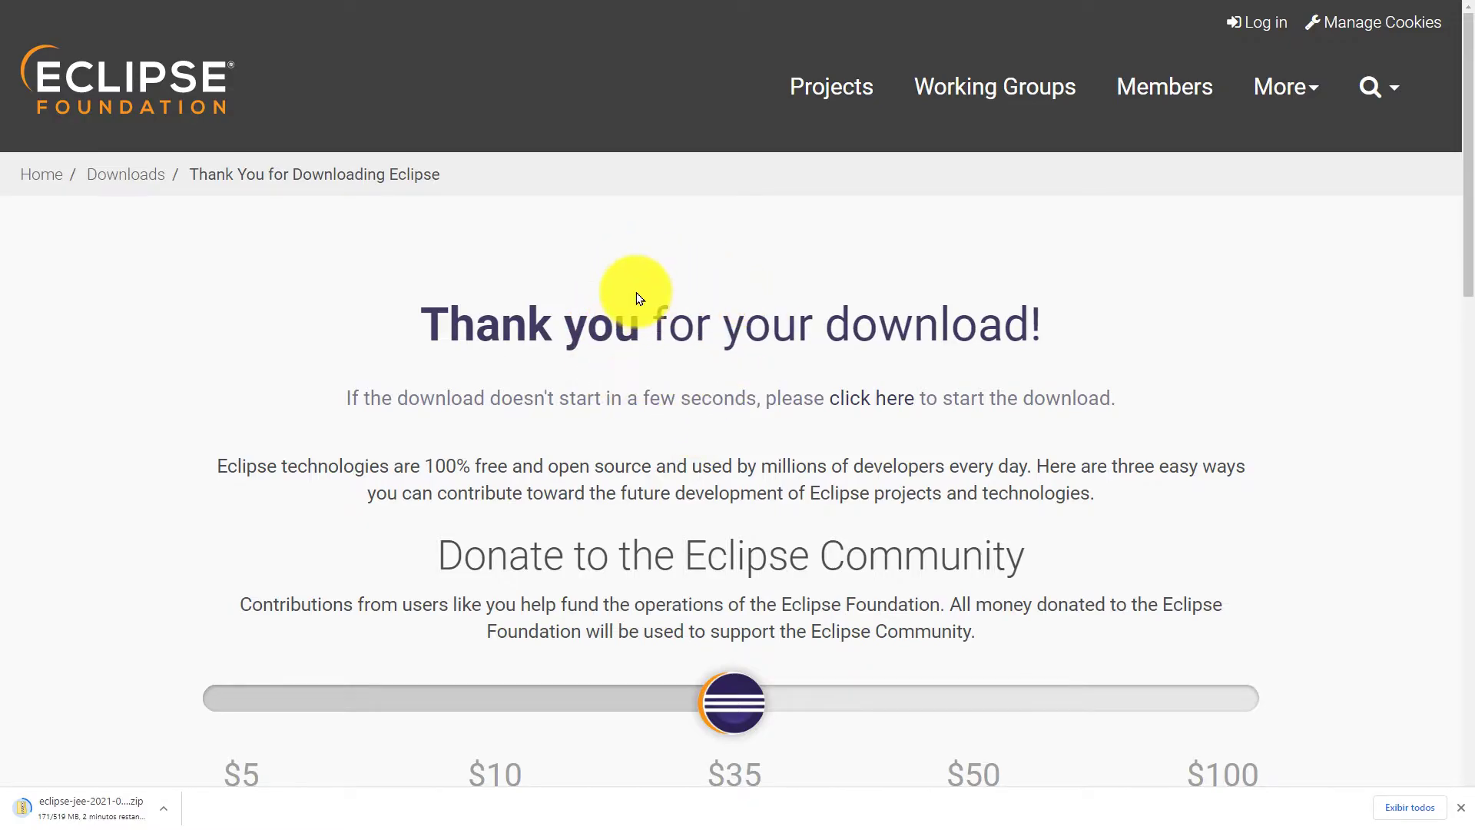
- In File Explorer, move the downloaded eclipse-jee-2021-03-R-win32-x86_64 (1) archive from Downloads to the developer folder on drive F:
key(alt+Tab)
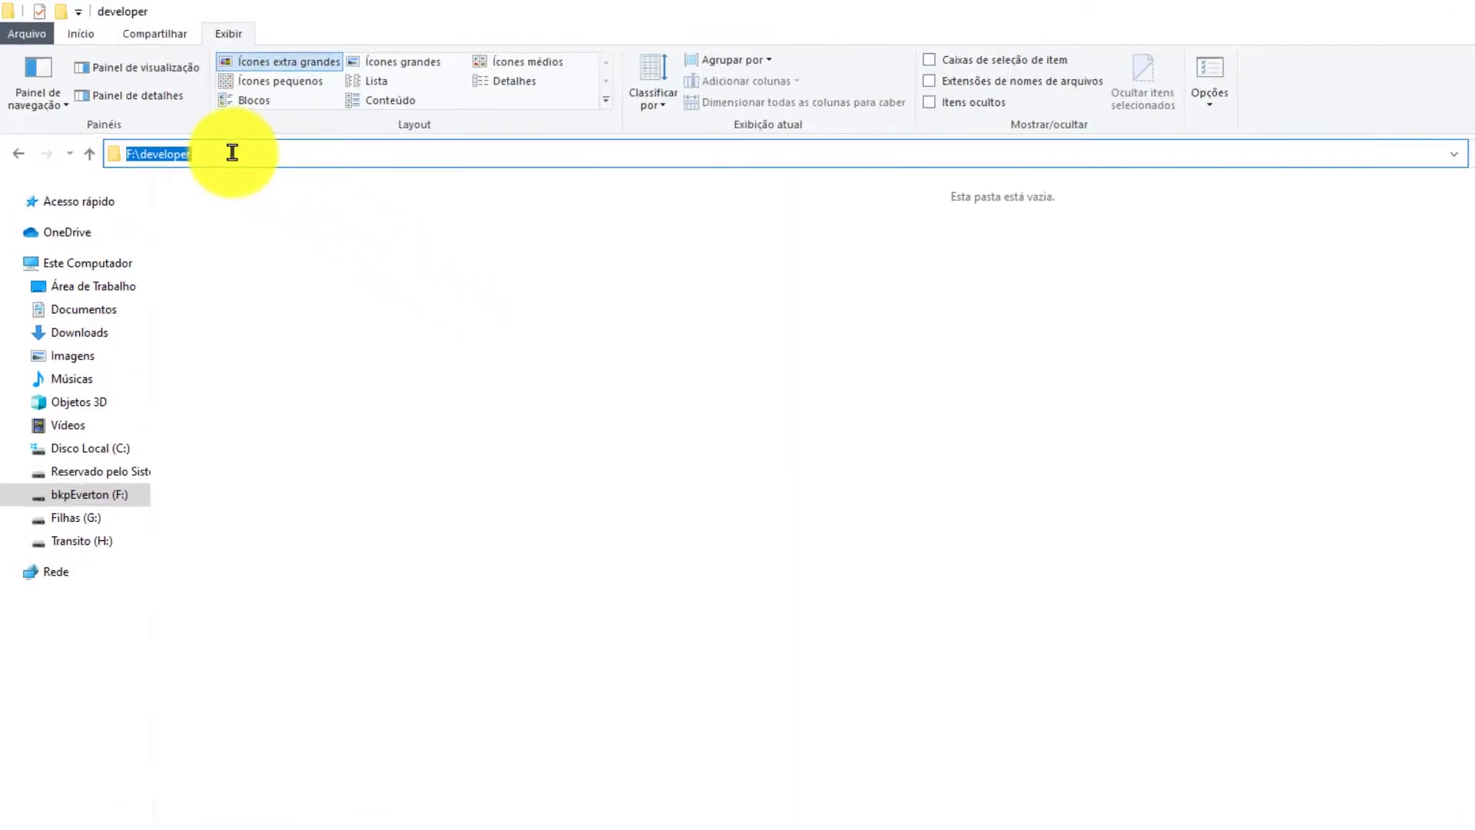
click(185, 123)
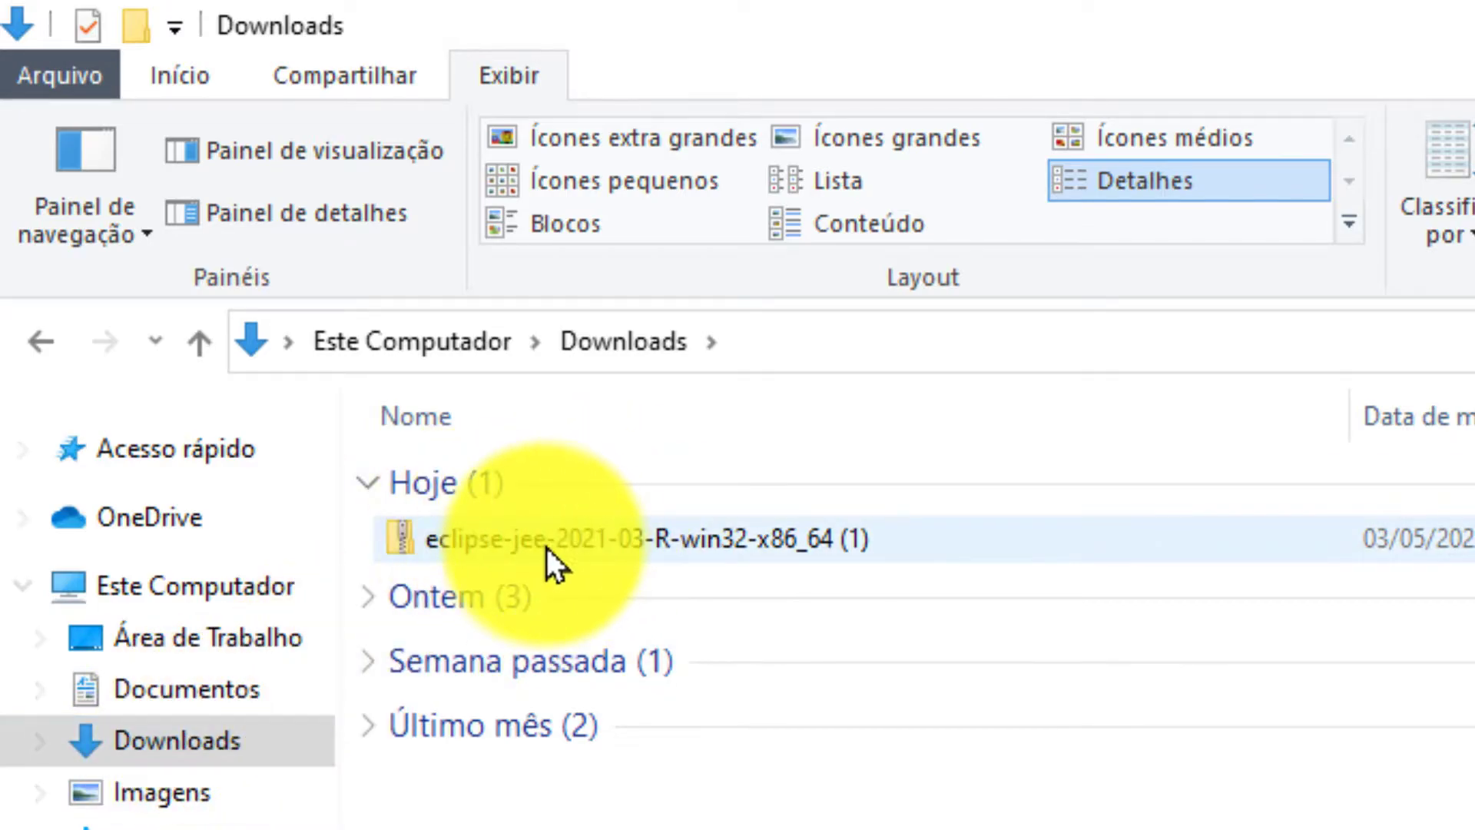
click(613, 537)
right_click(613, 538)
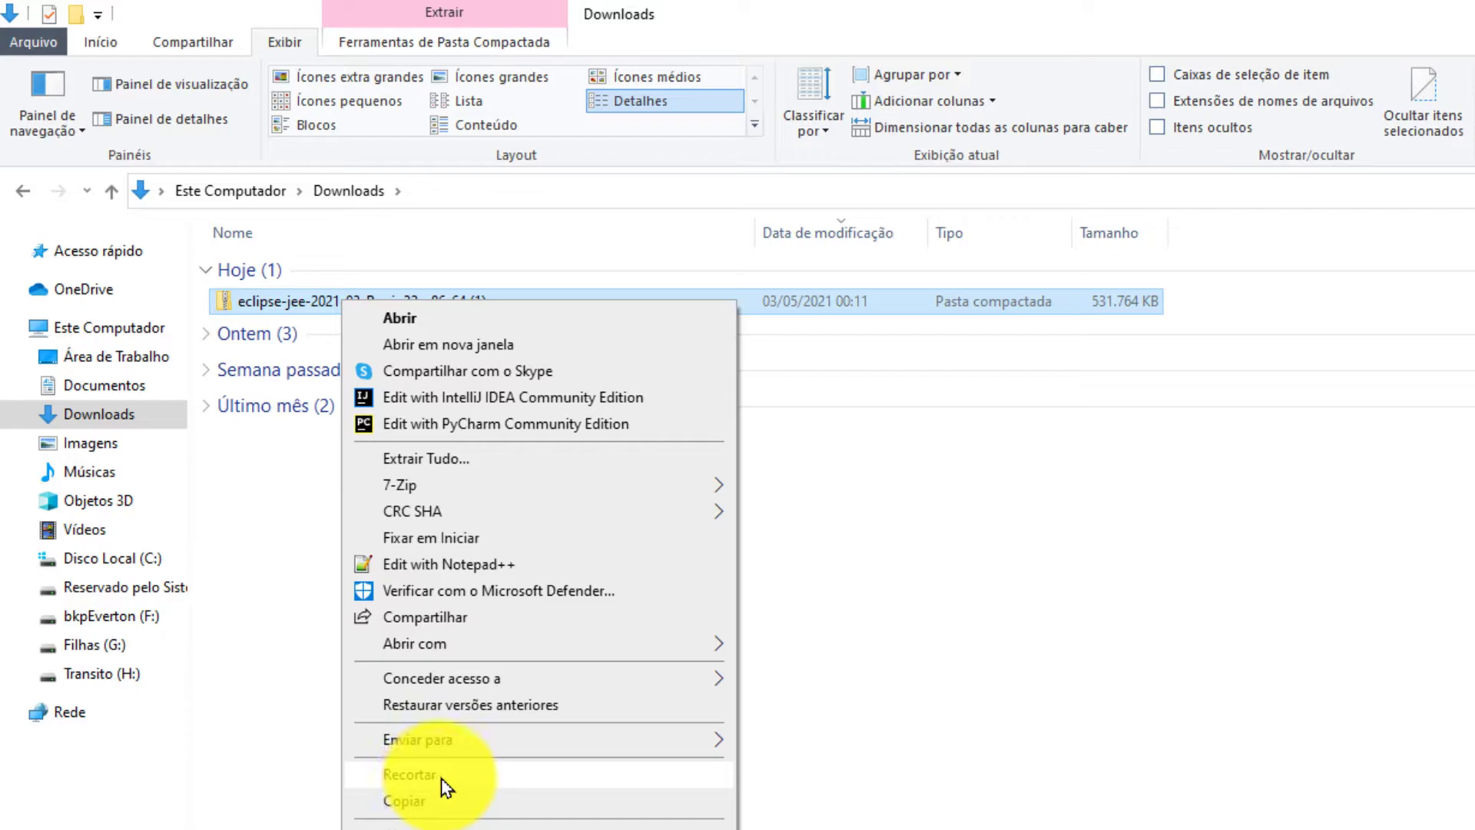
click(442, 778)
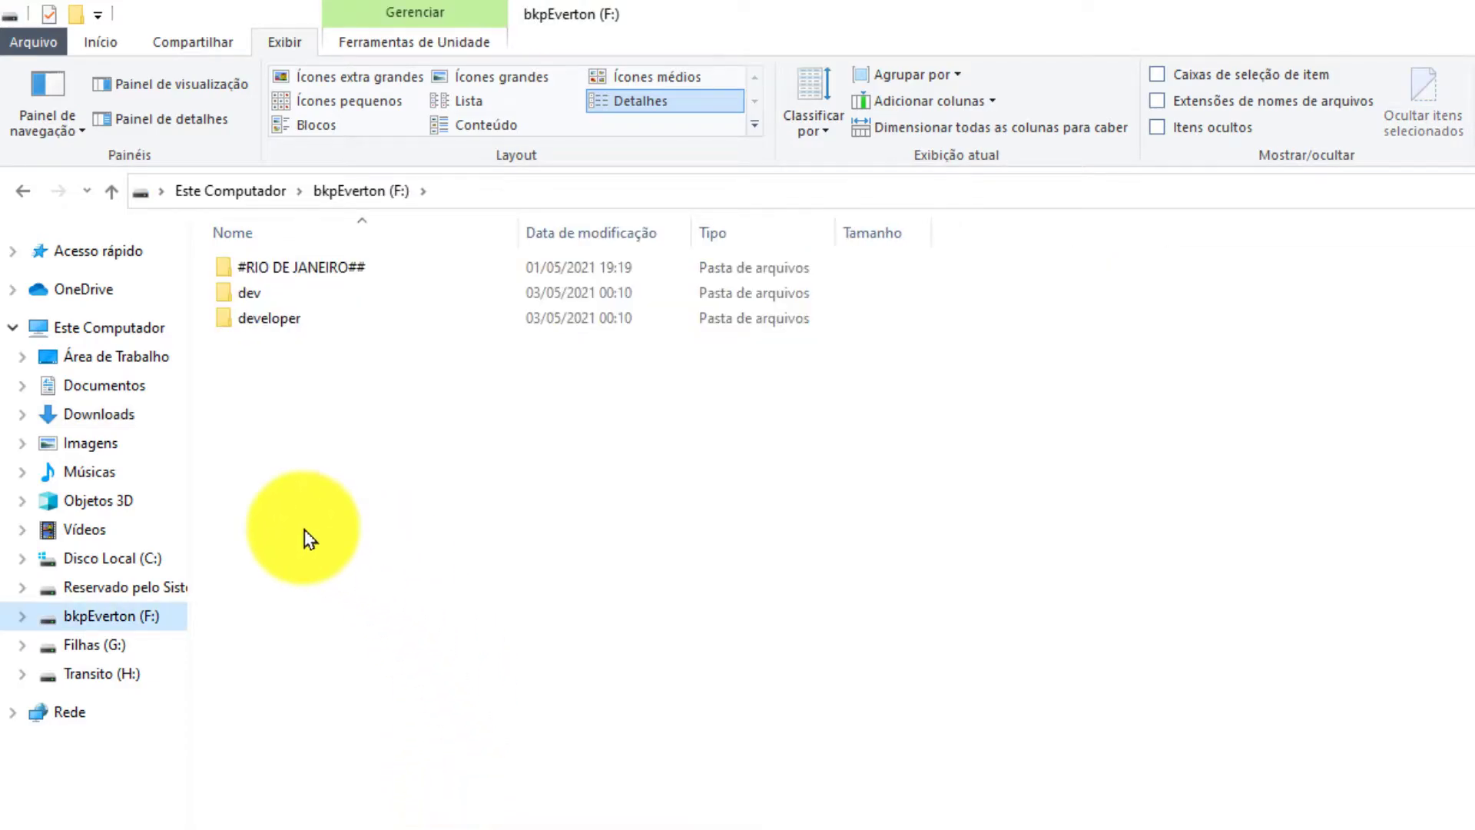
click(293, 328)
double_click(292, 328)
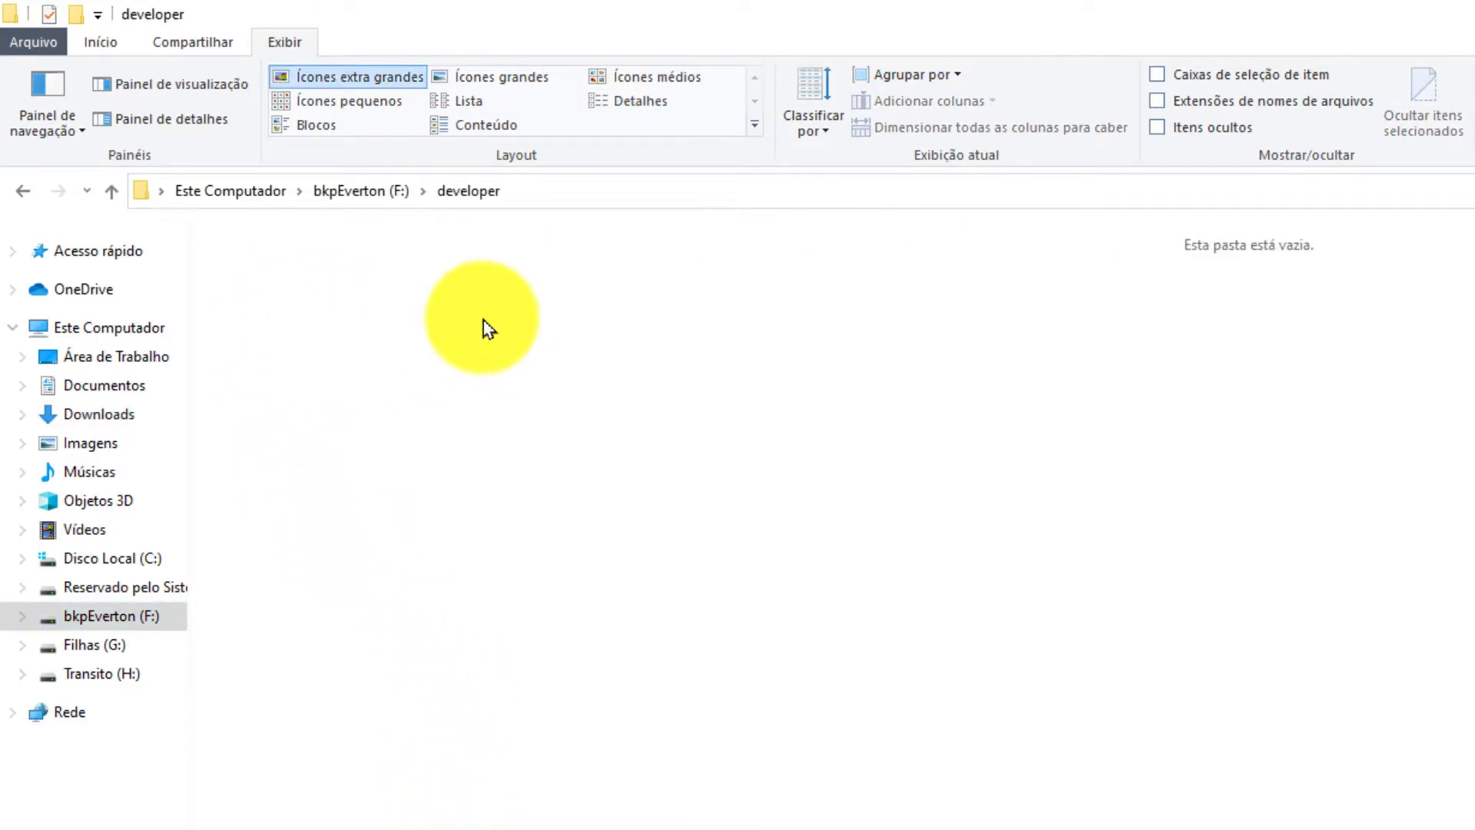
right_click(529, 349)
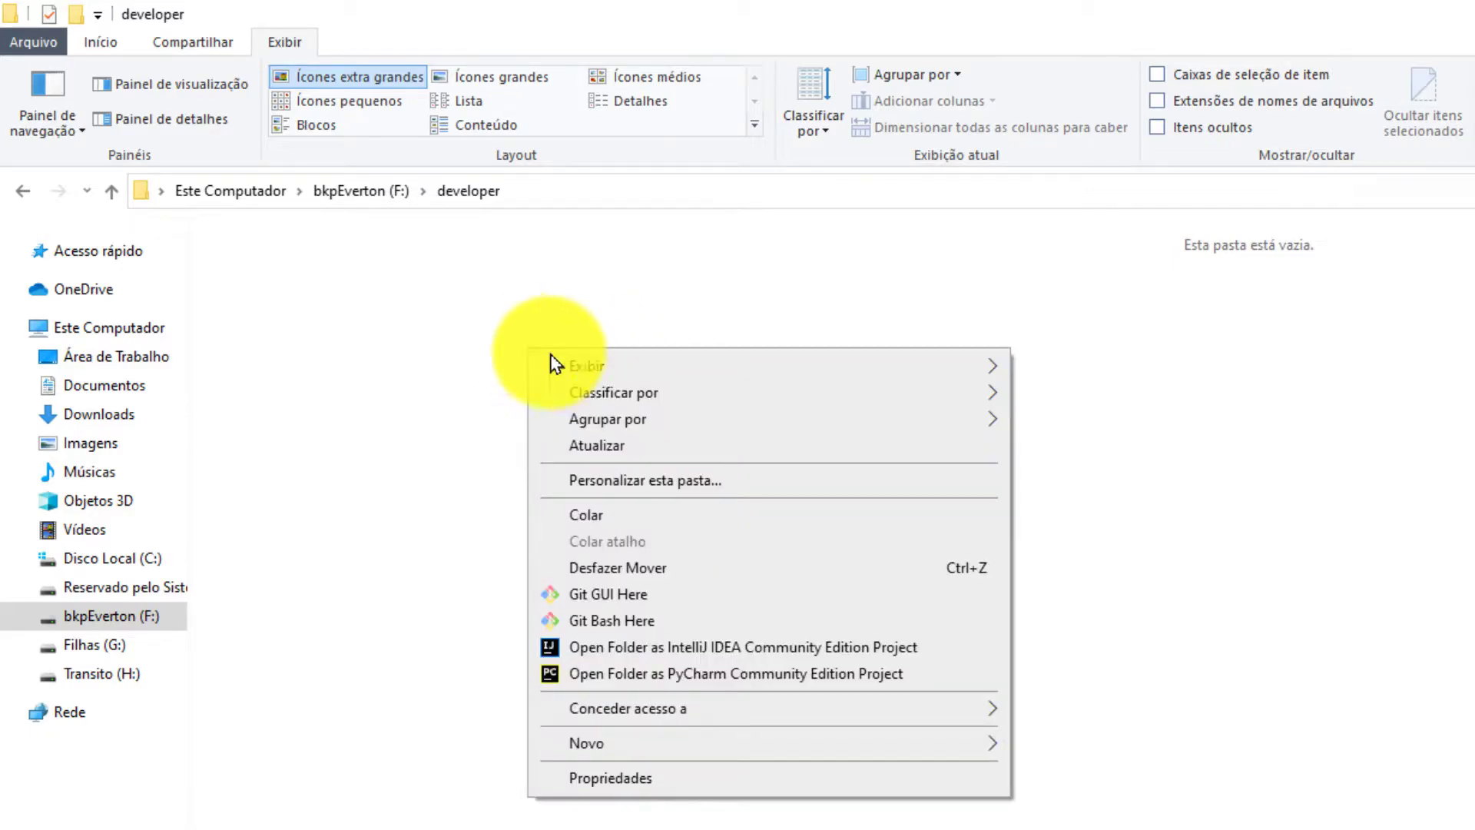
click(604, 506)
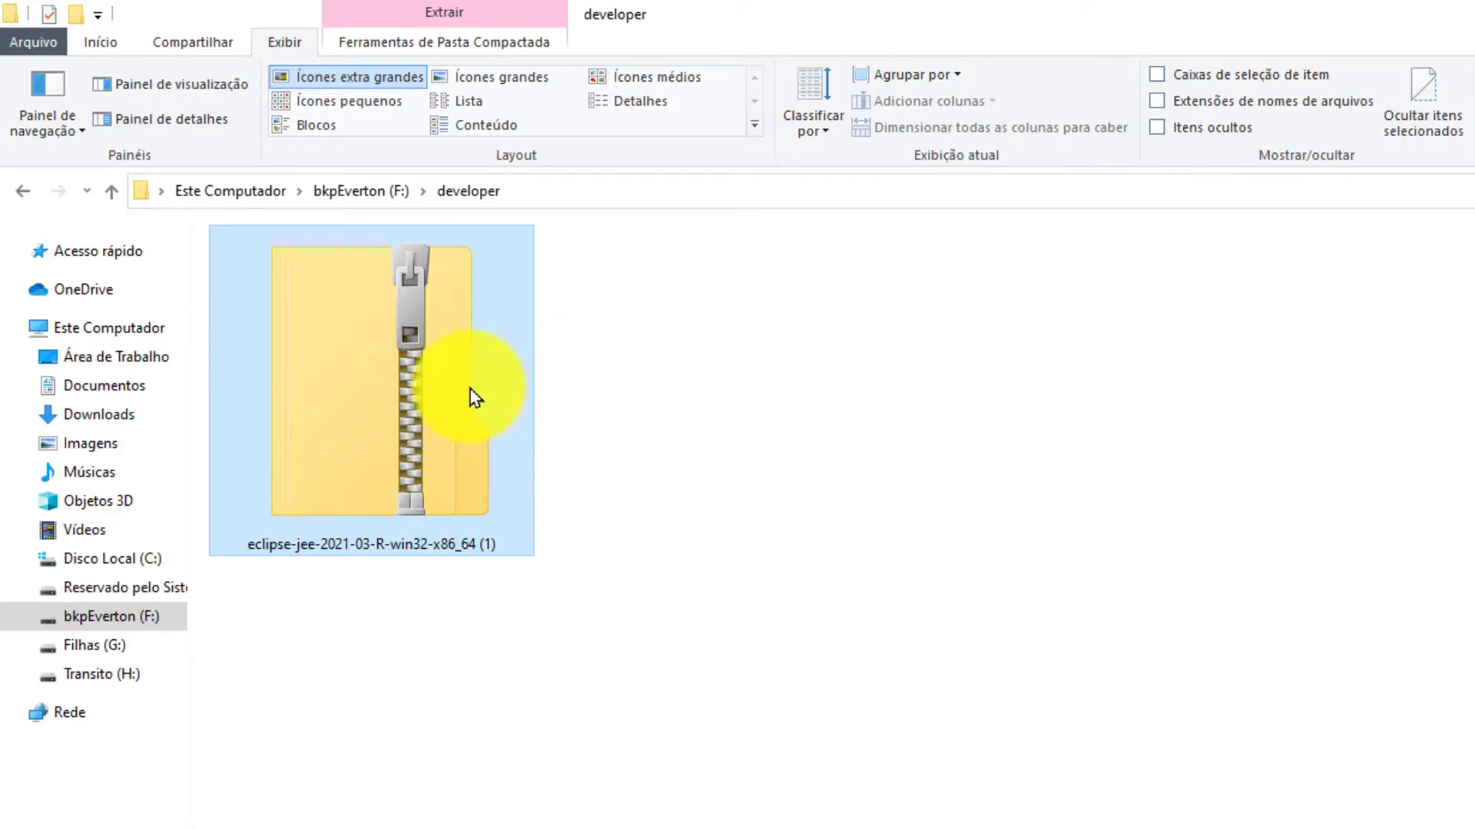
- Extract the Eclipse archive directly into the developer folder with 7-Zip
right_click(407, 352)
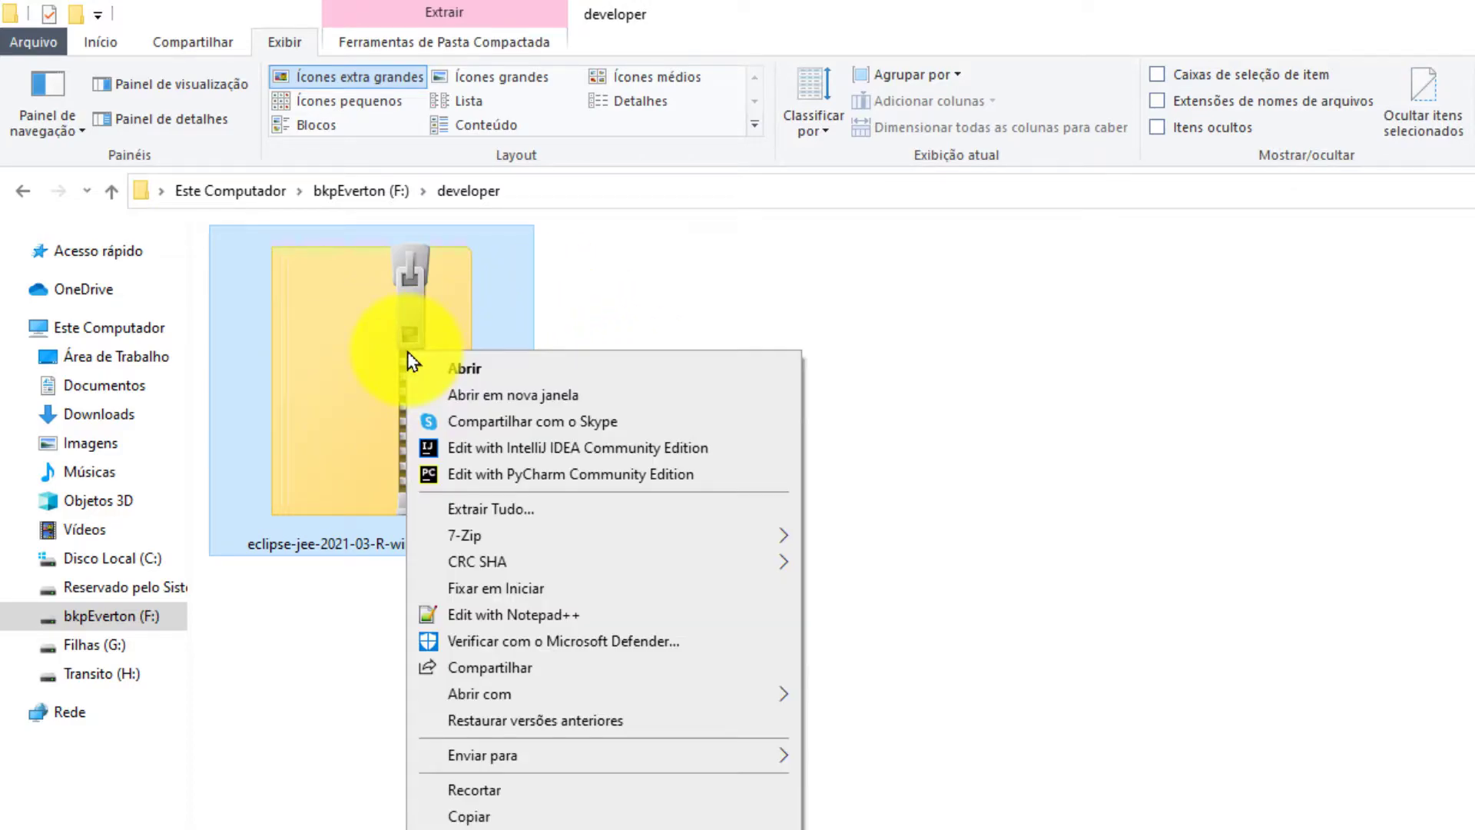
click(339, 385)
right_click(339, 385)
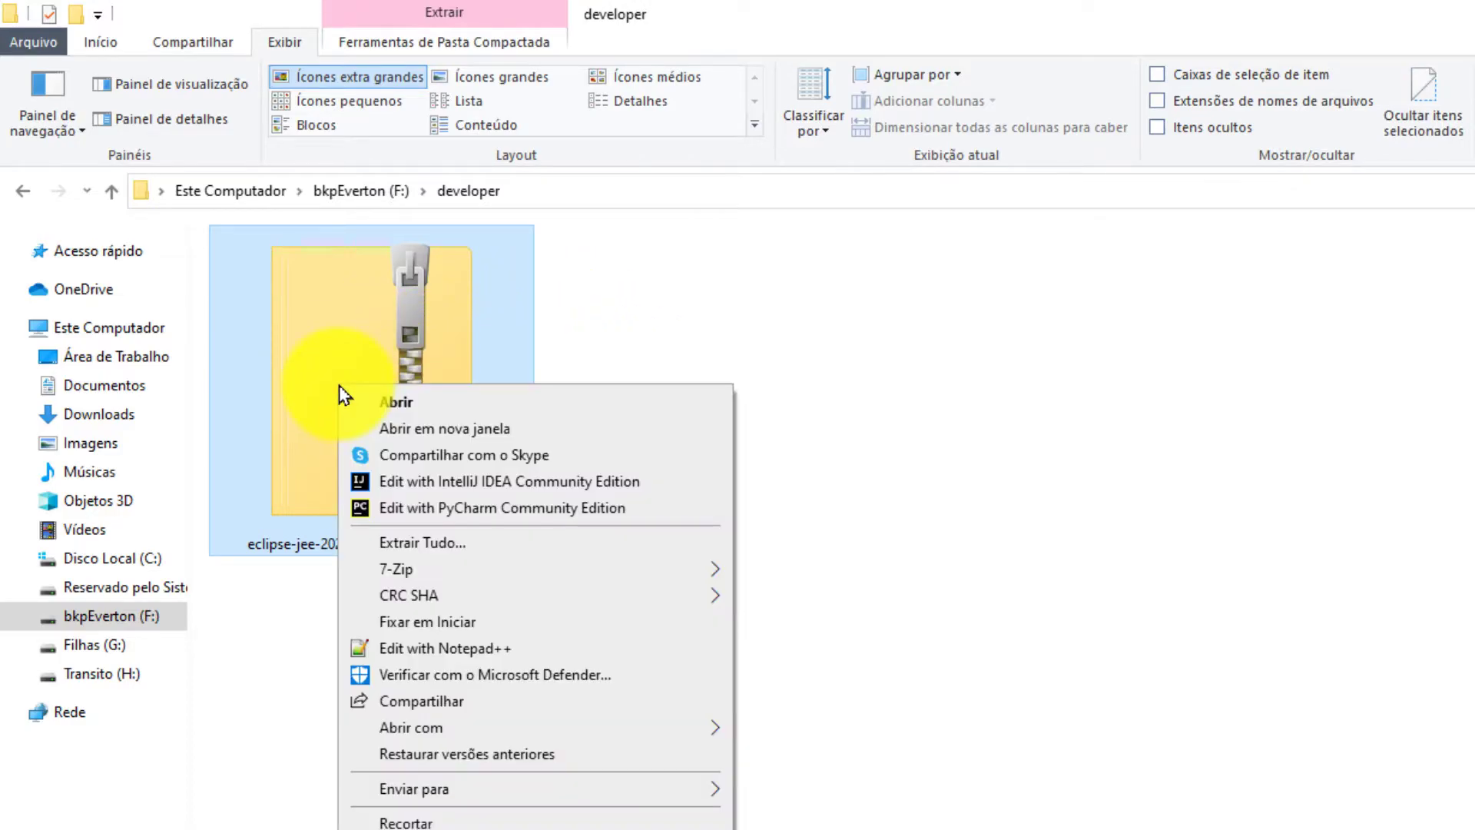
mouse_move(425, 568)
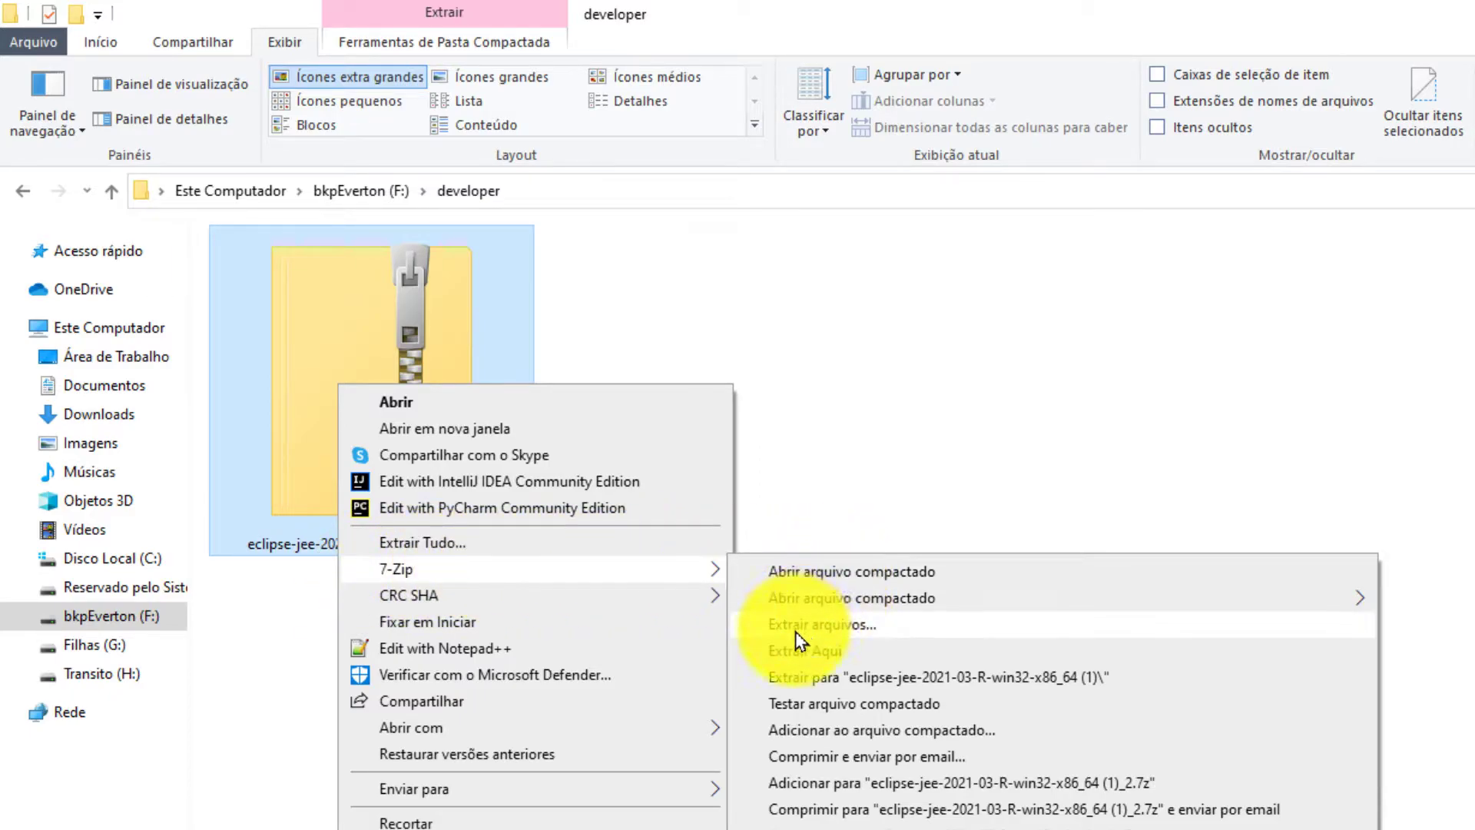
click(836, 659)
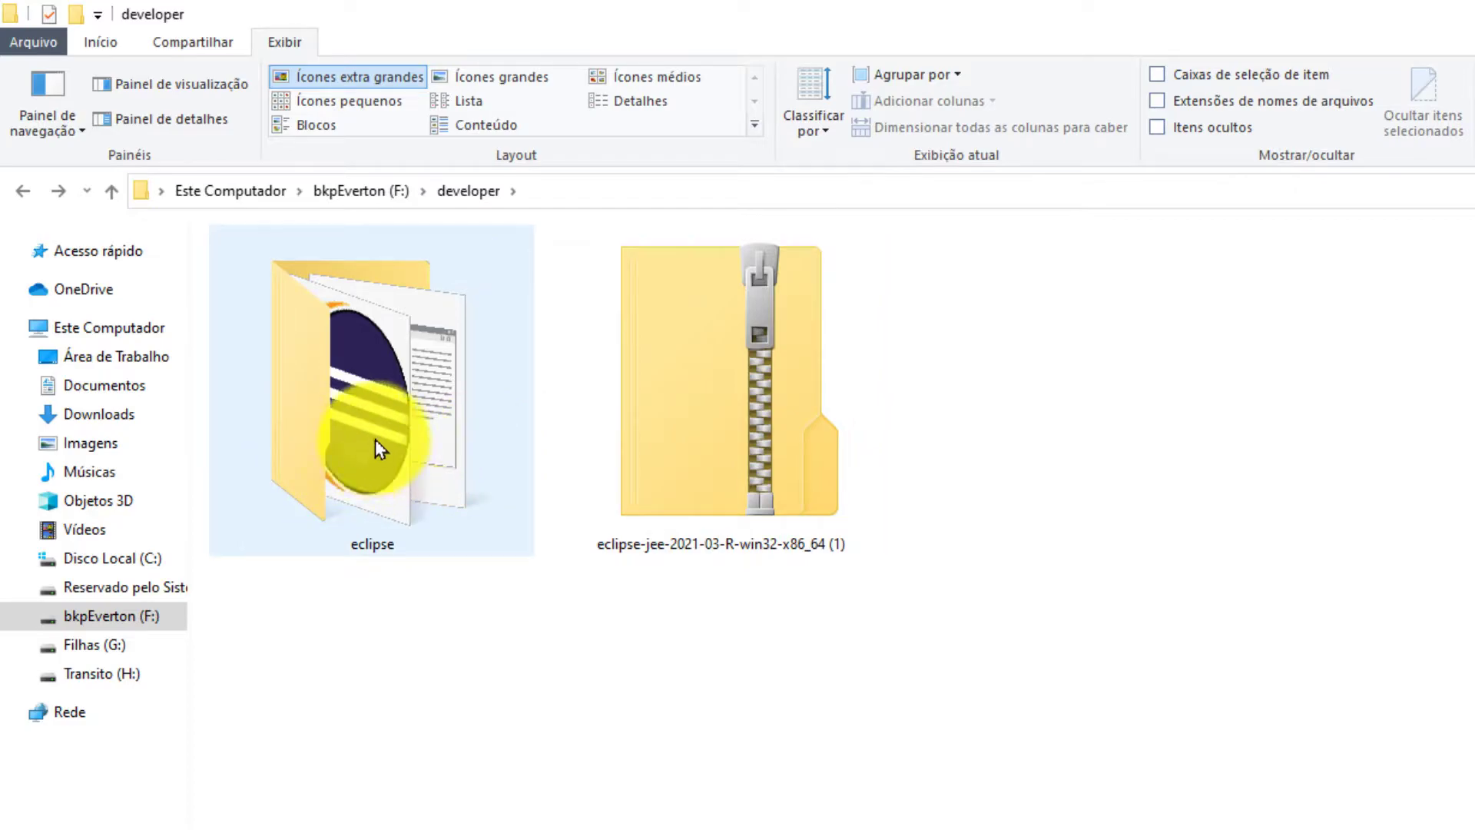
- Start the eclipse application from the extracted eclipse folder
double_click(377, 431)
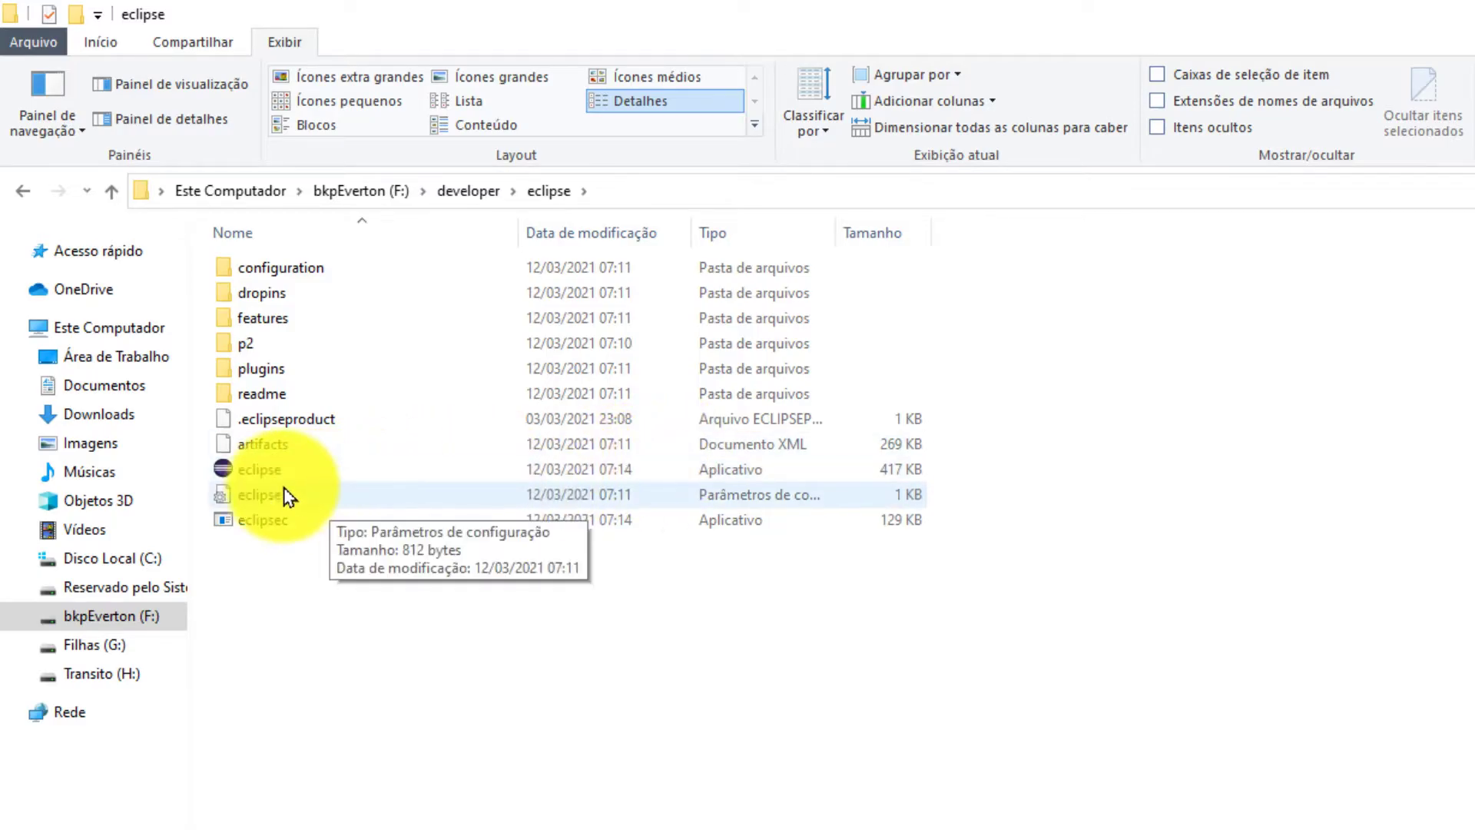
double_click(270, 472)
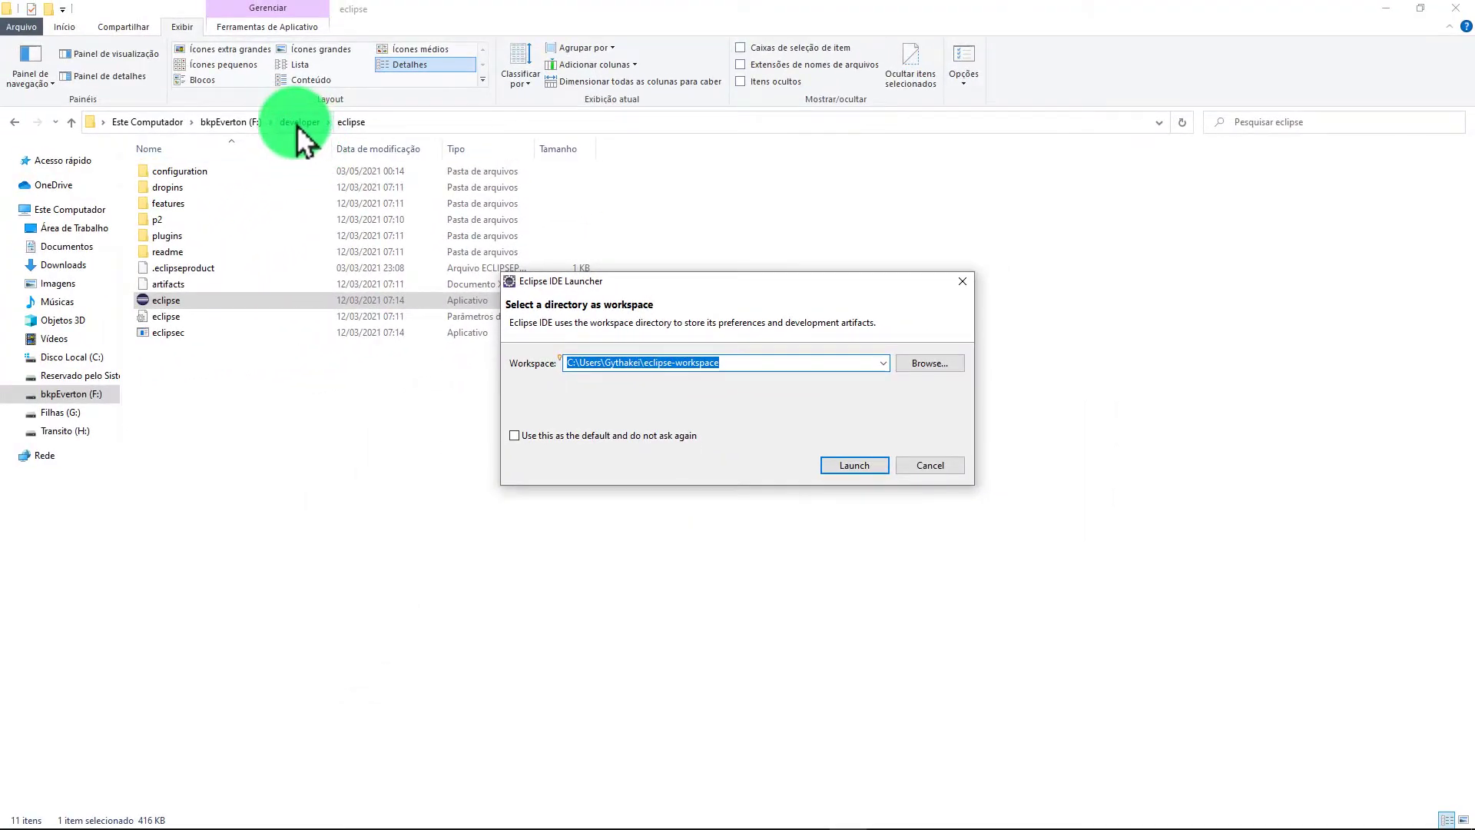
- Create a new folder named eclipse-workspace in the F:\developer folder
click(298, 123)
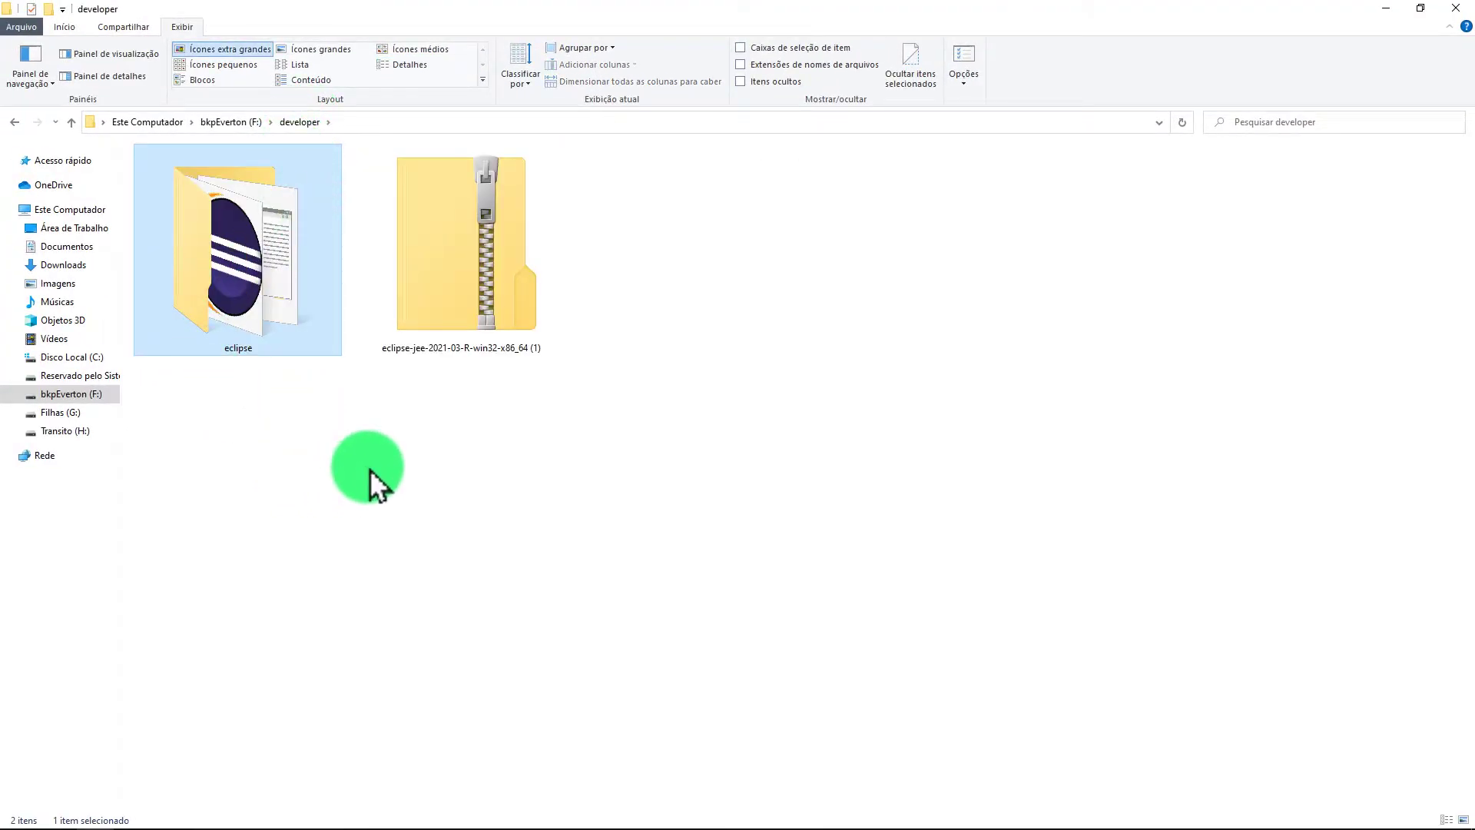
right_click(370, 469)
mouse_move(610, 717)
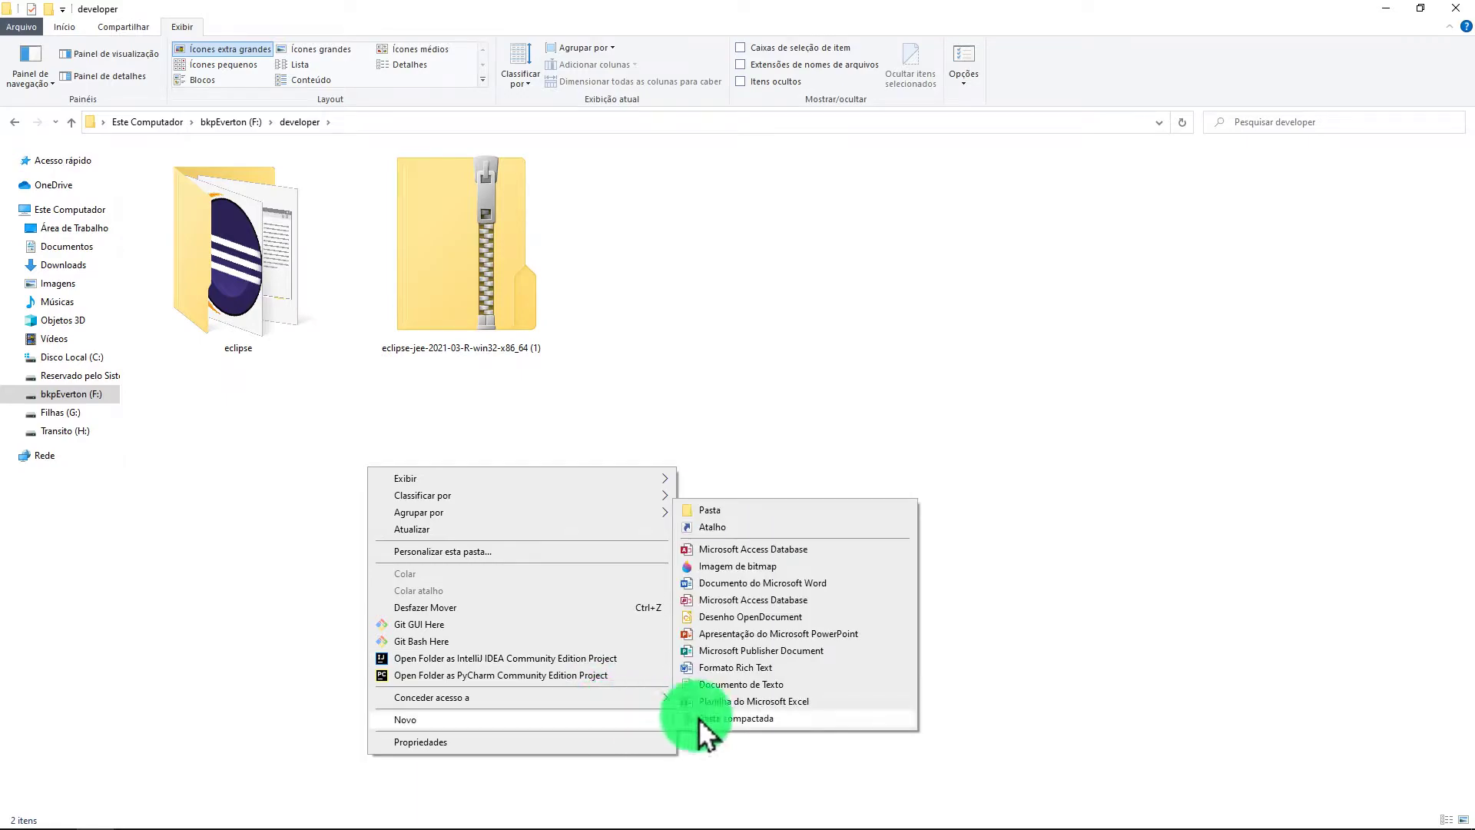
click(707, 509)
text(e)
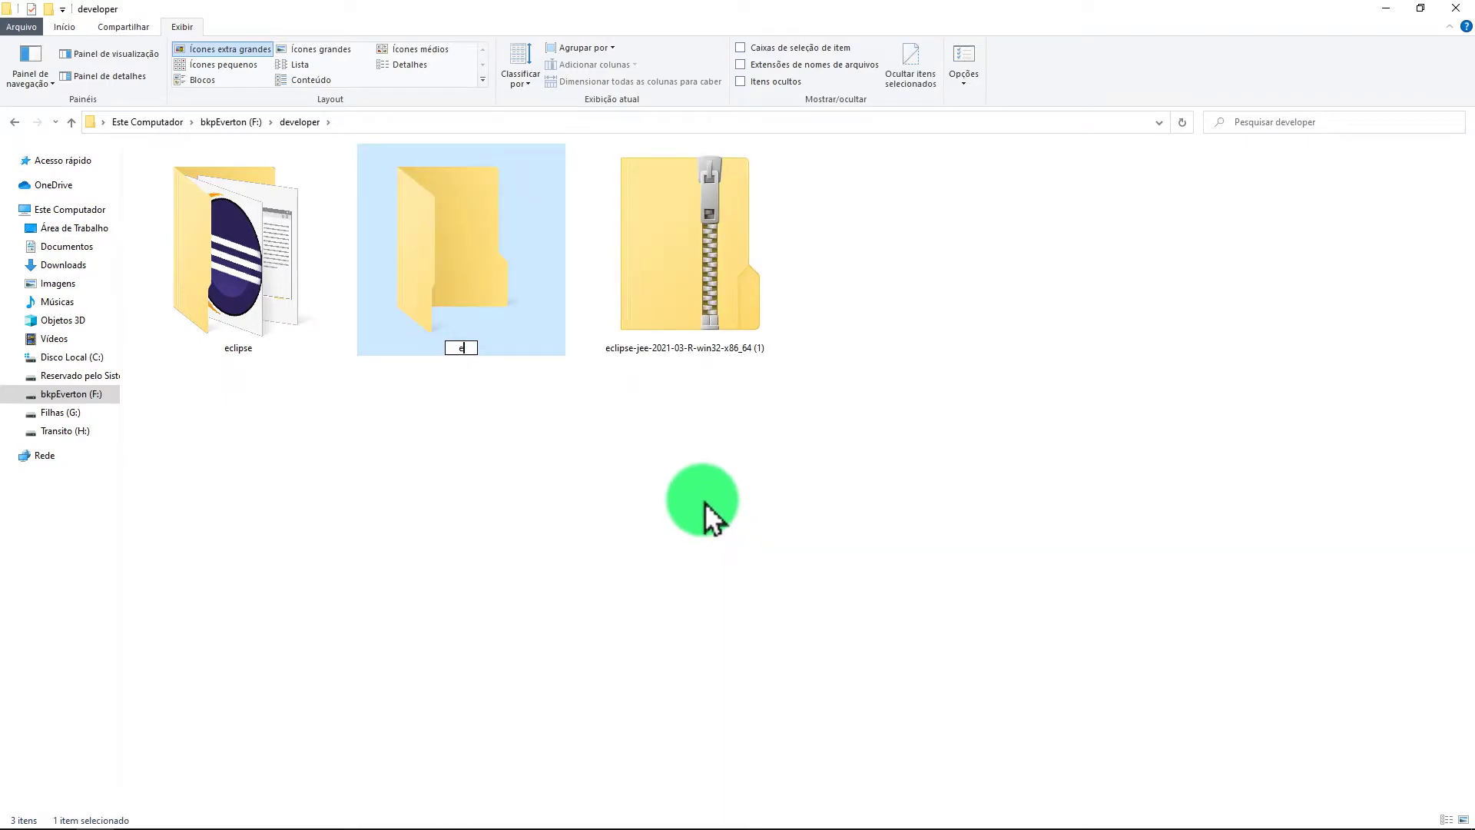
text(clipse-workspace)
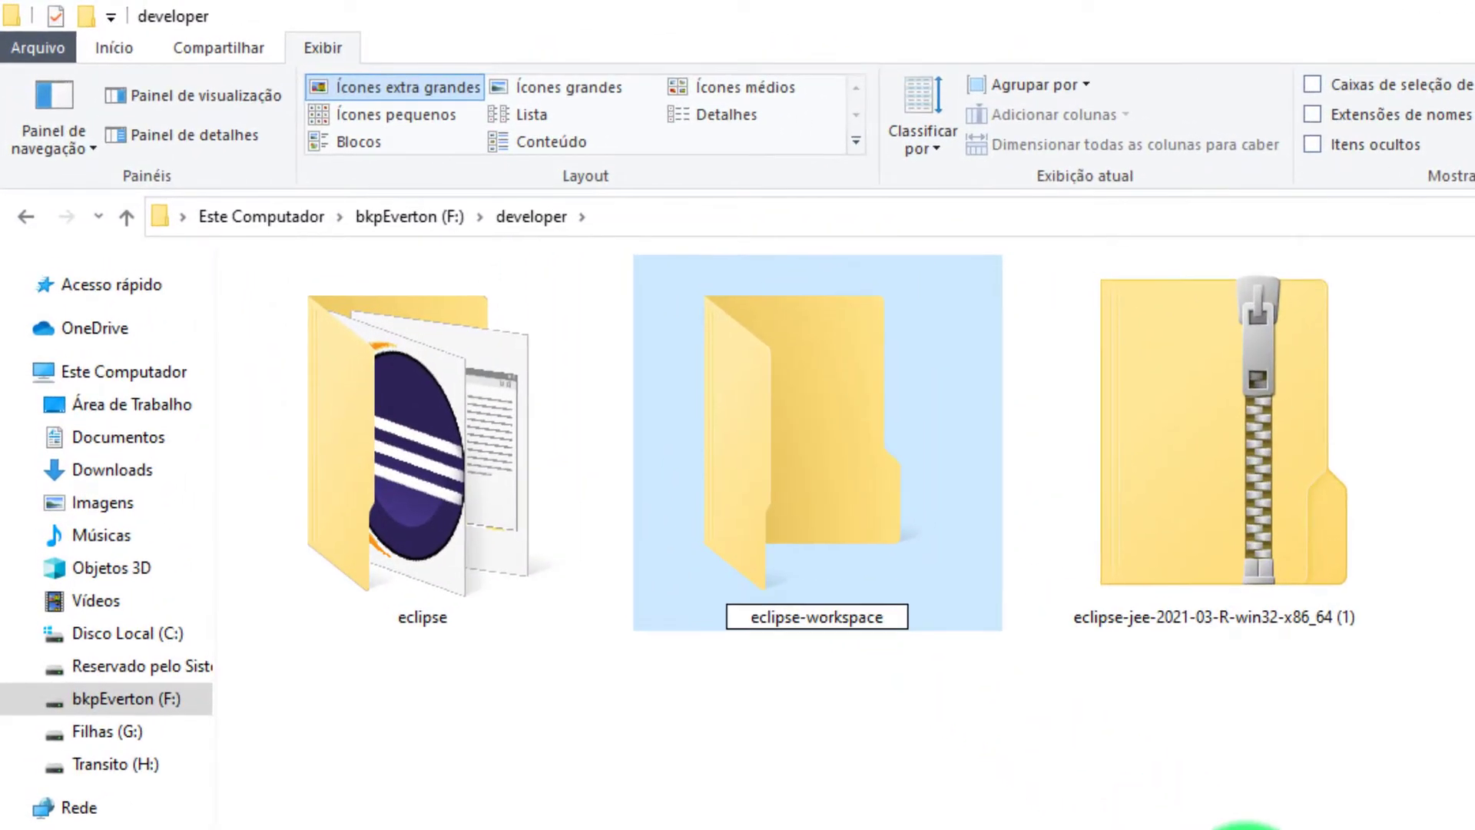
key(Return)
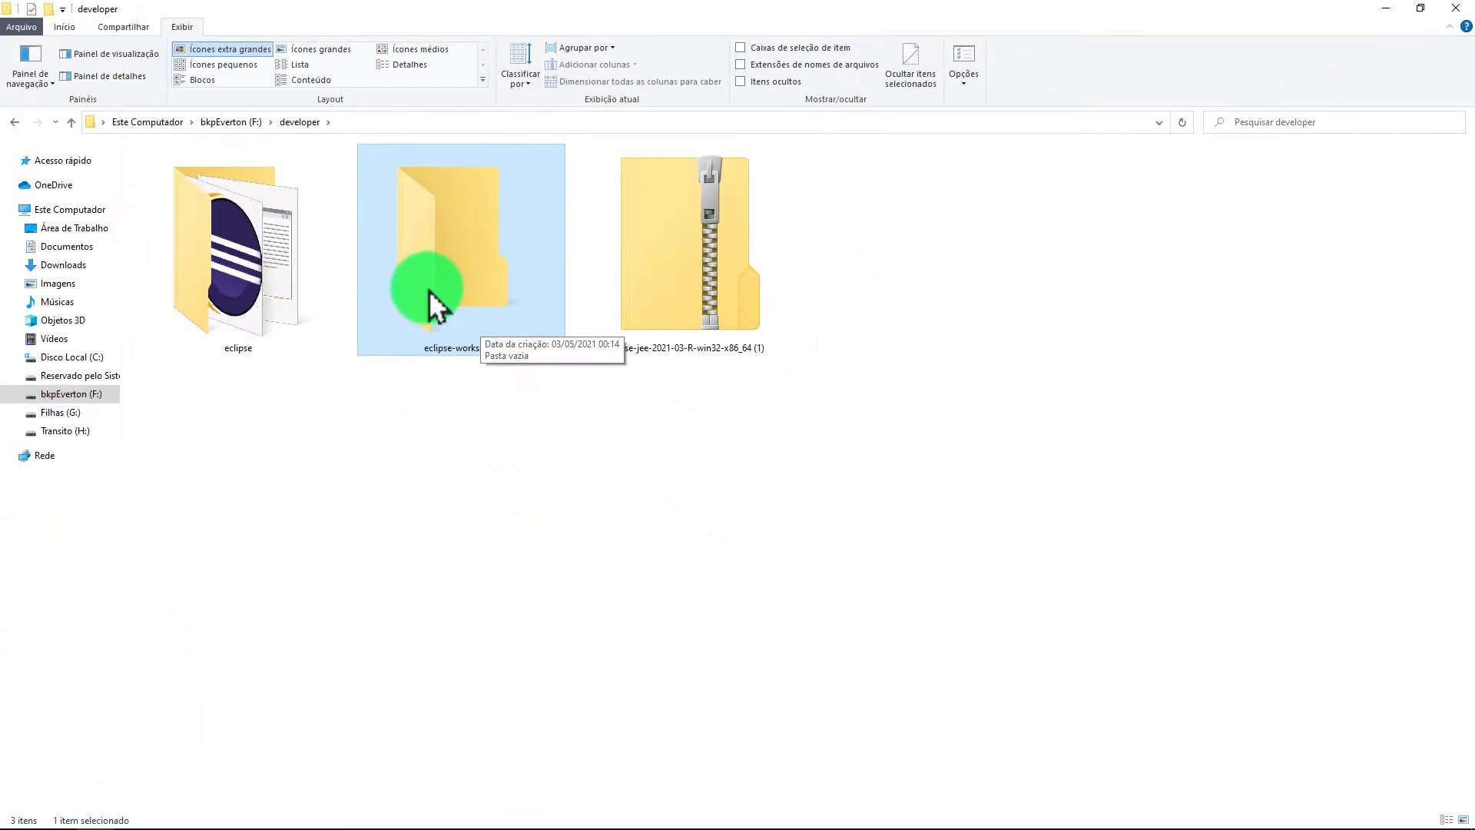
- Launch Eclipse with F:\developer\eclipse-workspace as the default workspace, without being asked again
click(1385, 9)
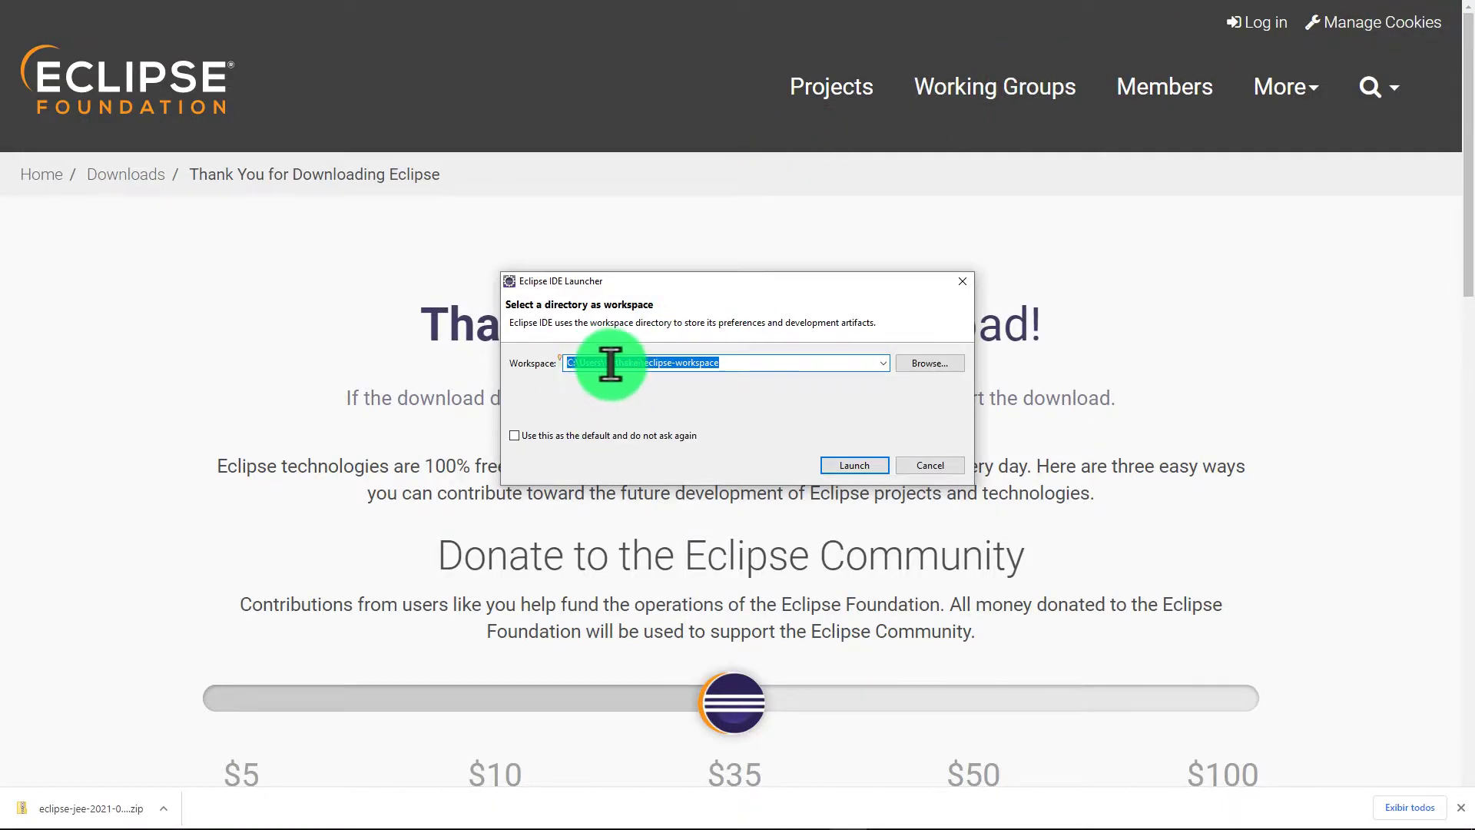
click(730, 363)
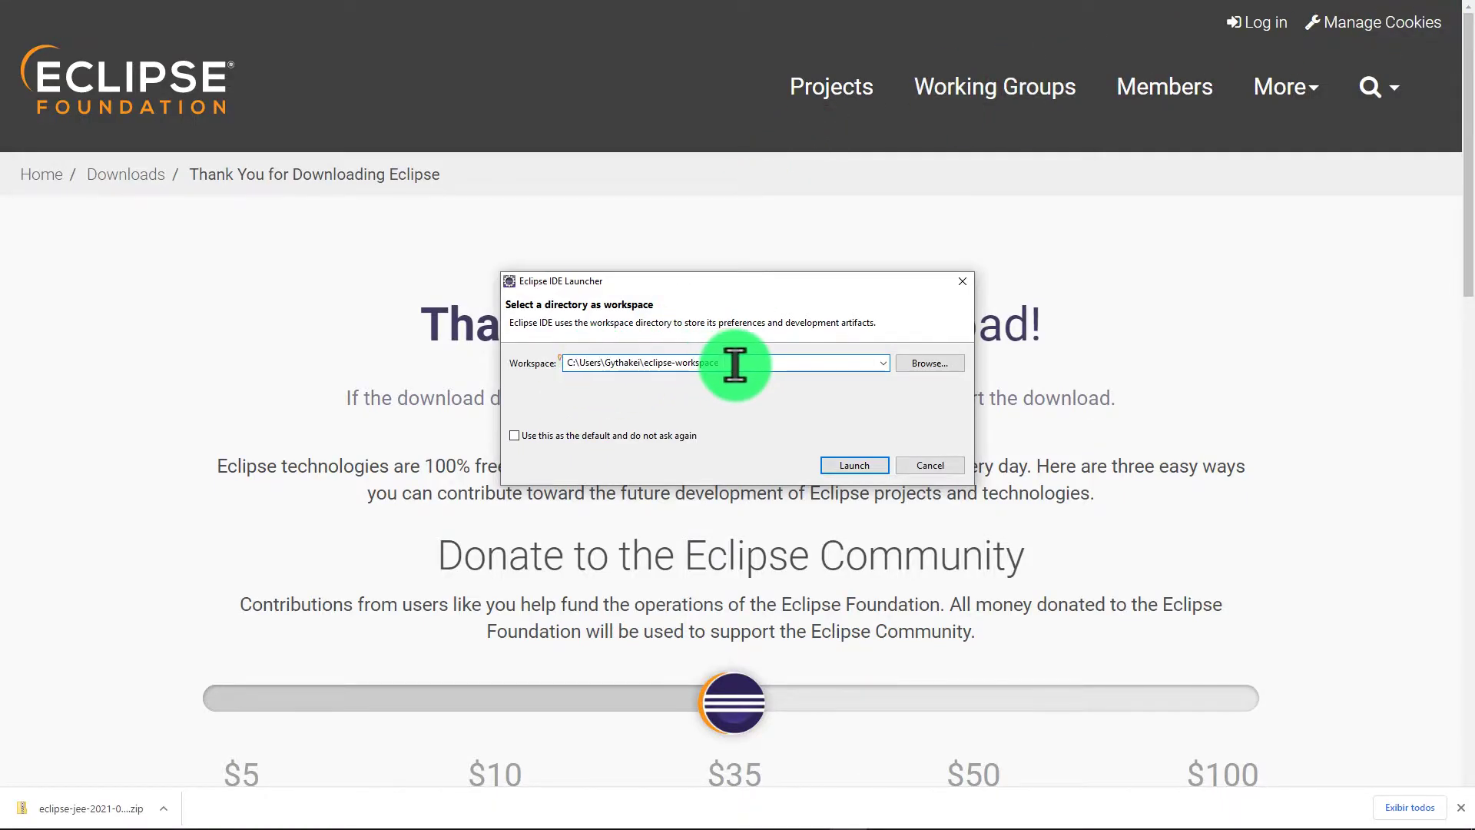
click(930, 363)
click(706, 435)
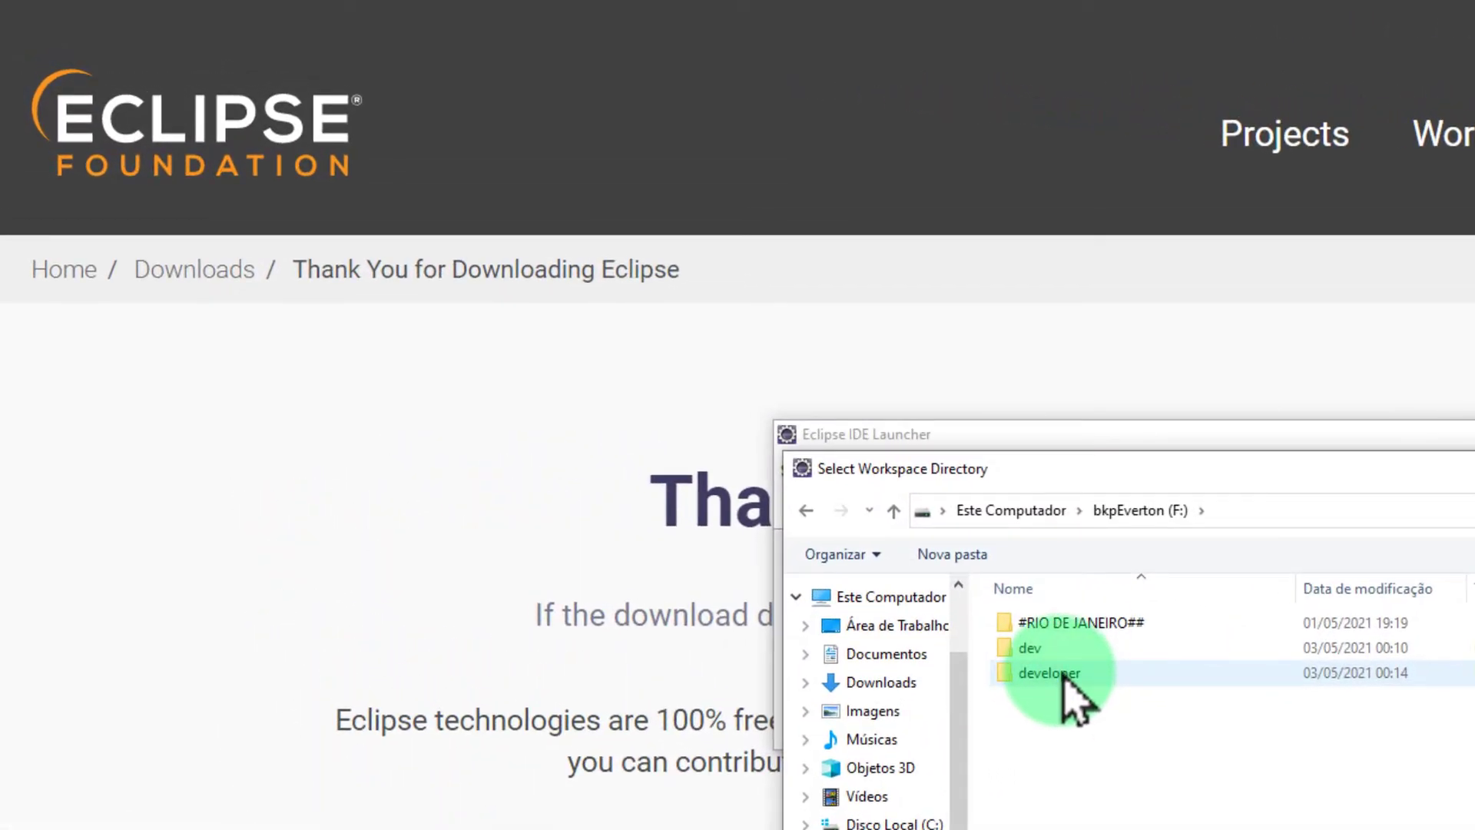
double_click(687, 435)
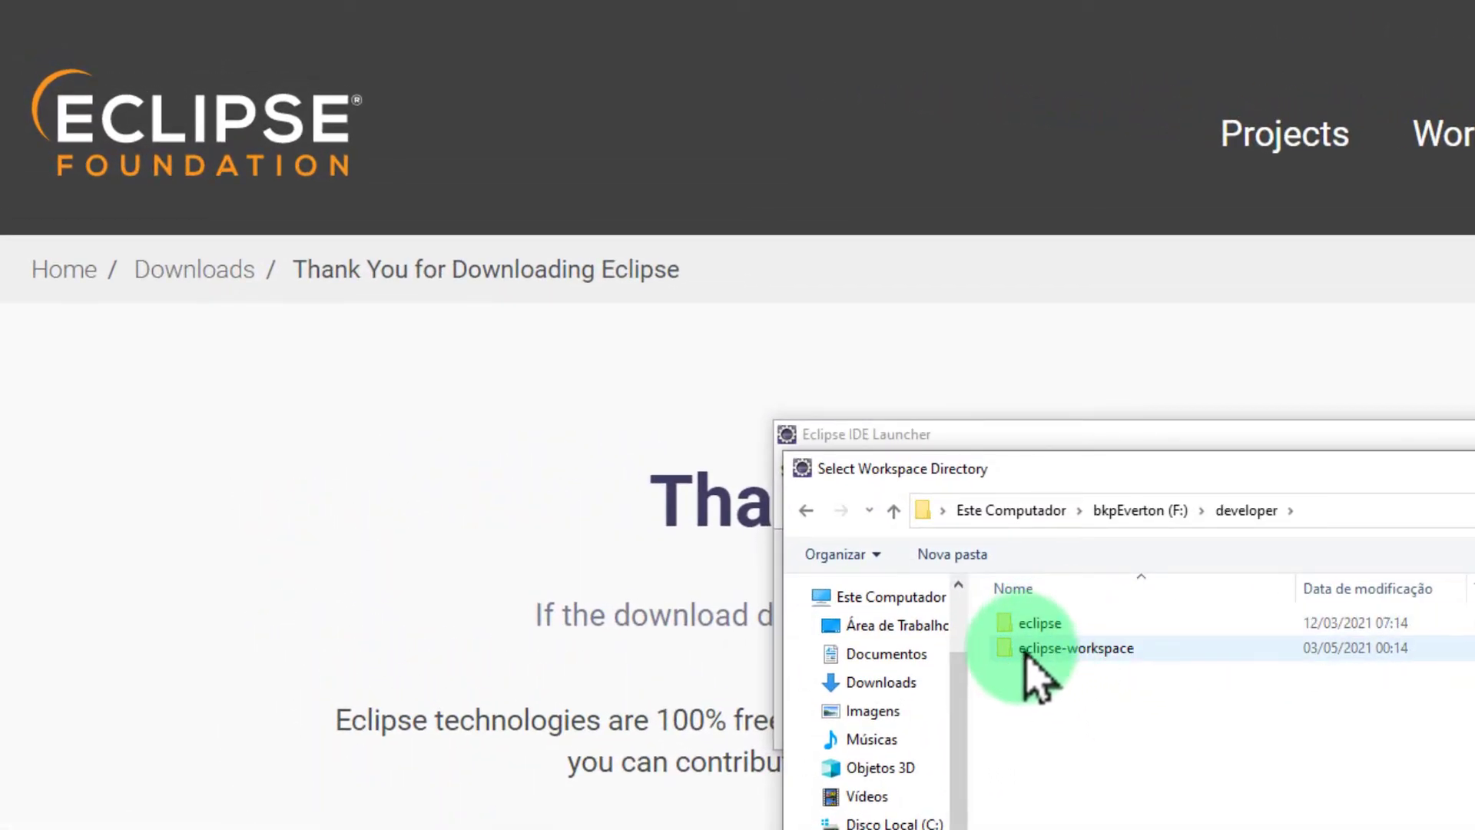
double_click(1128, 659)
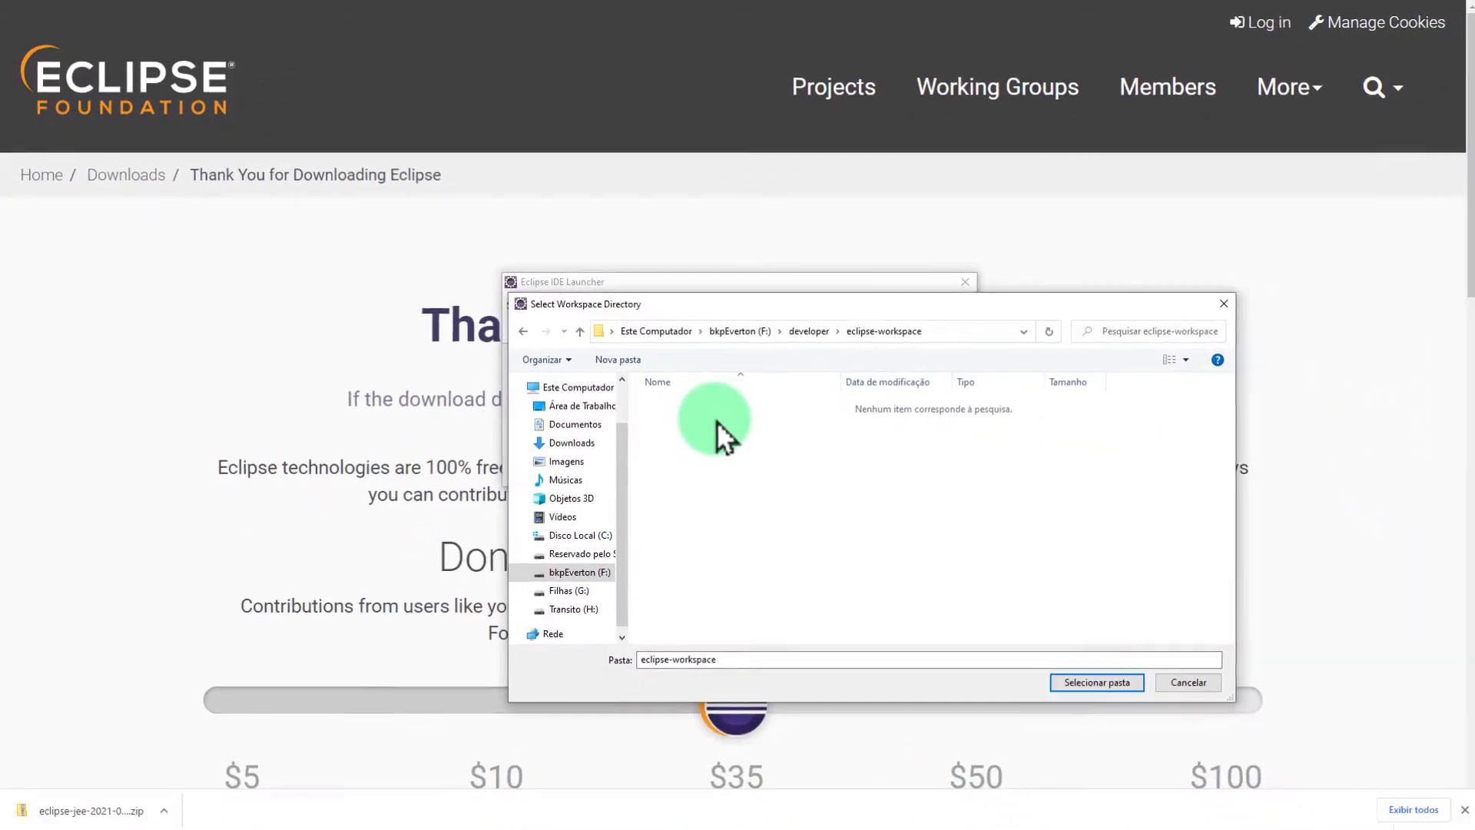
click(1106, 681)
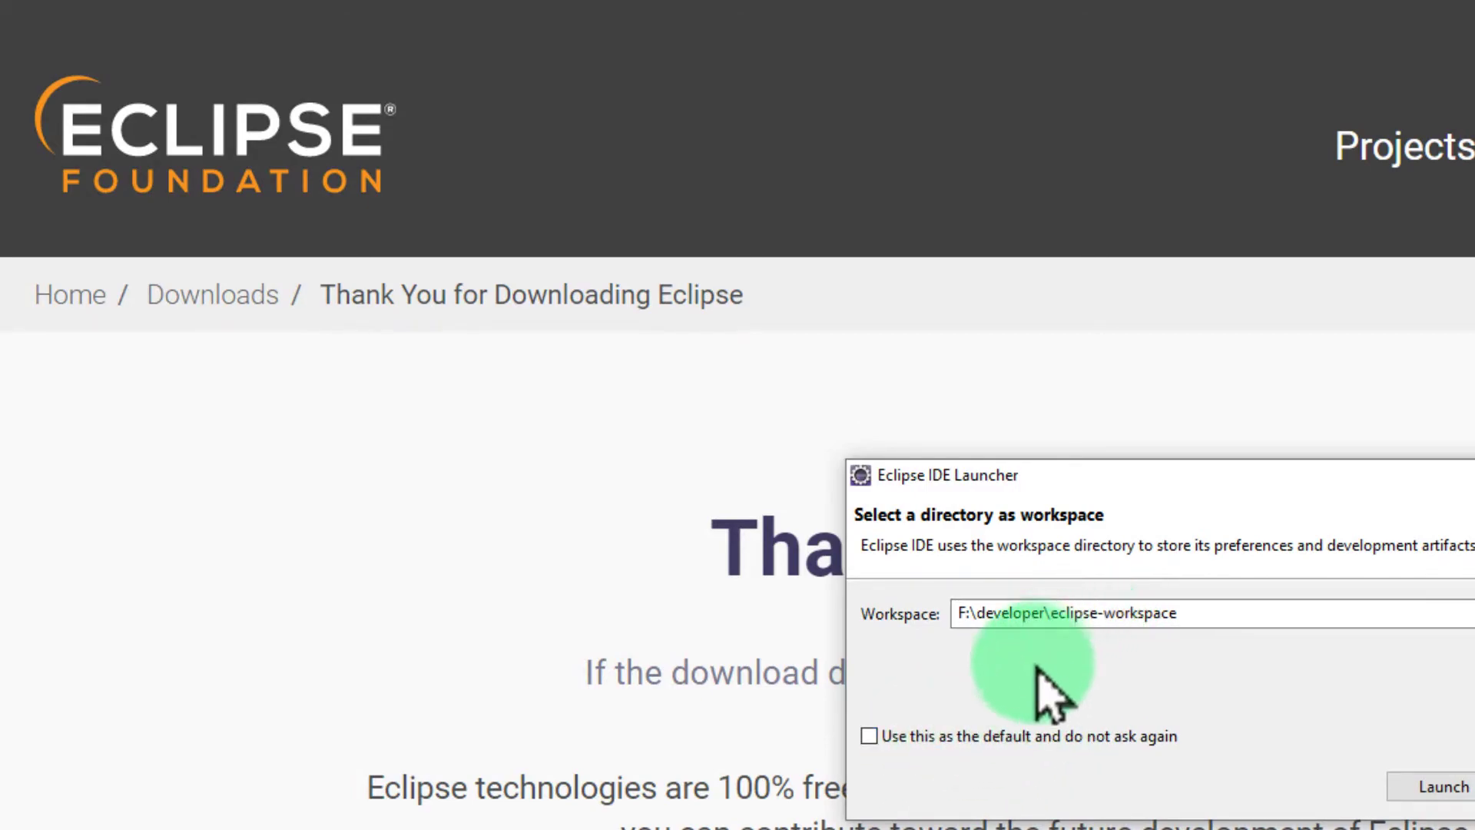
click(936, 740)
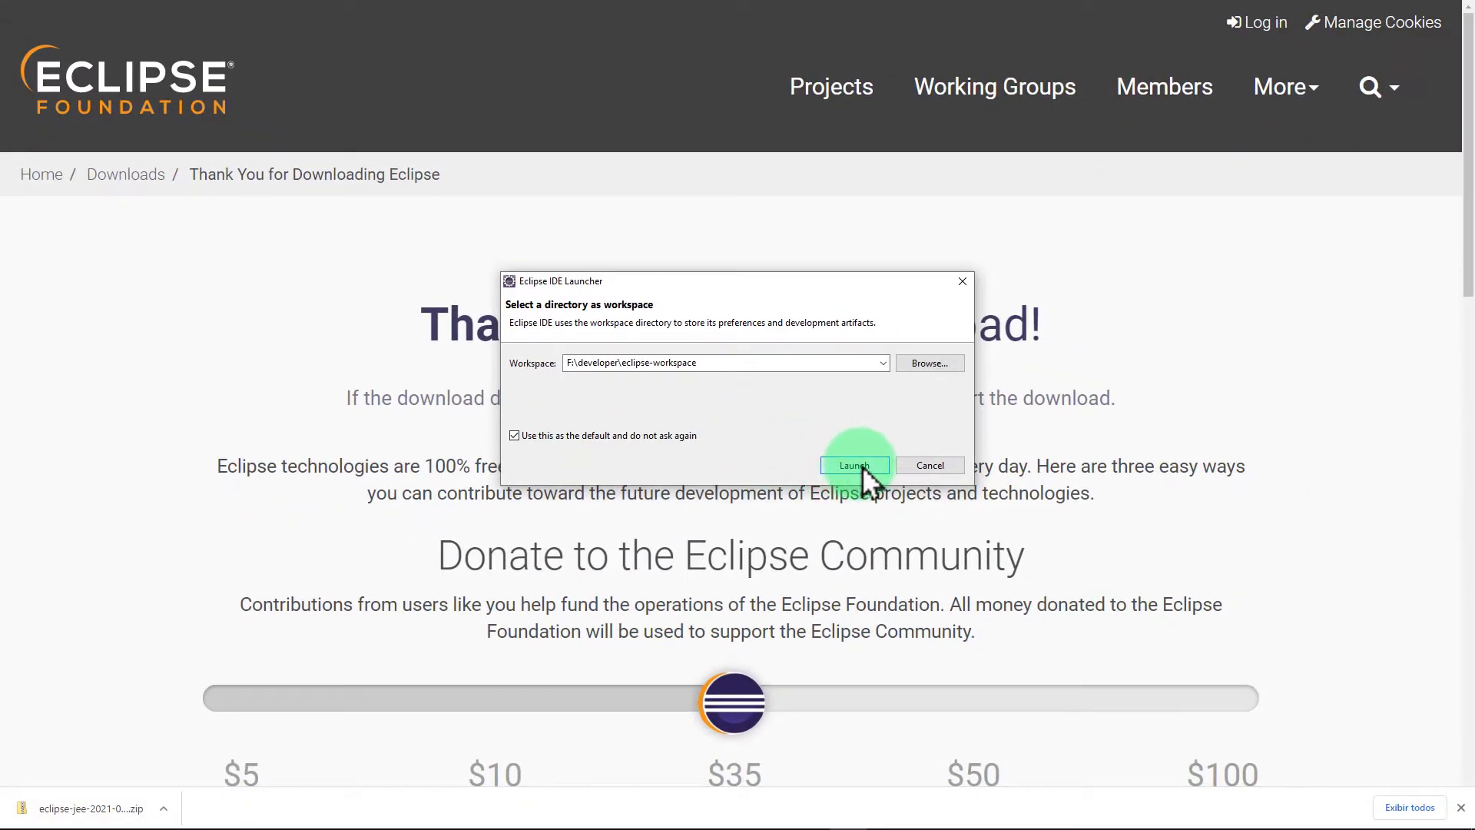
click(855, 466)
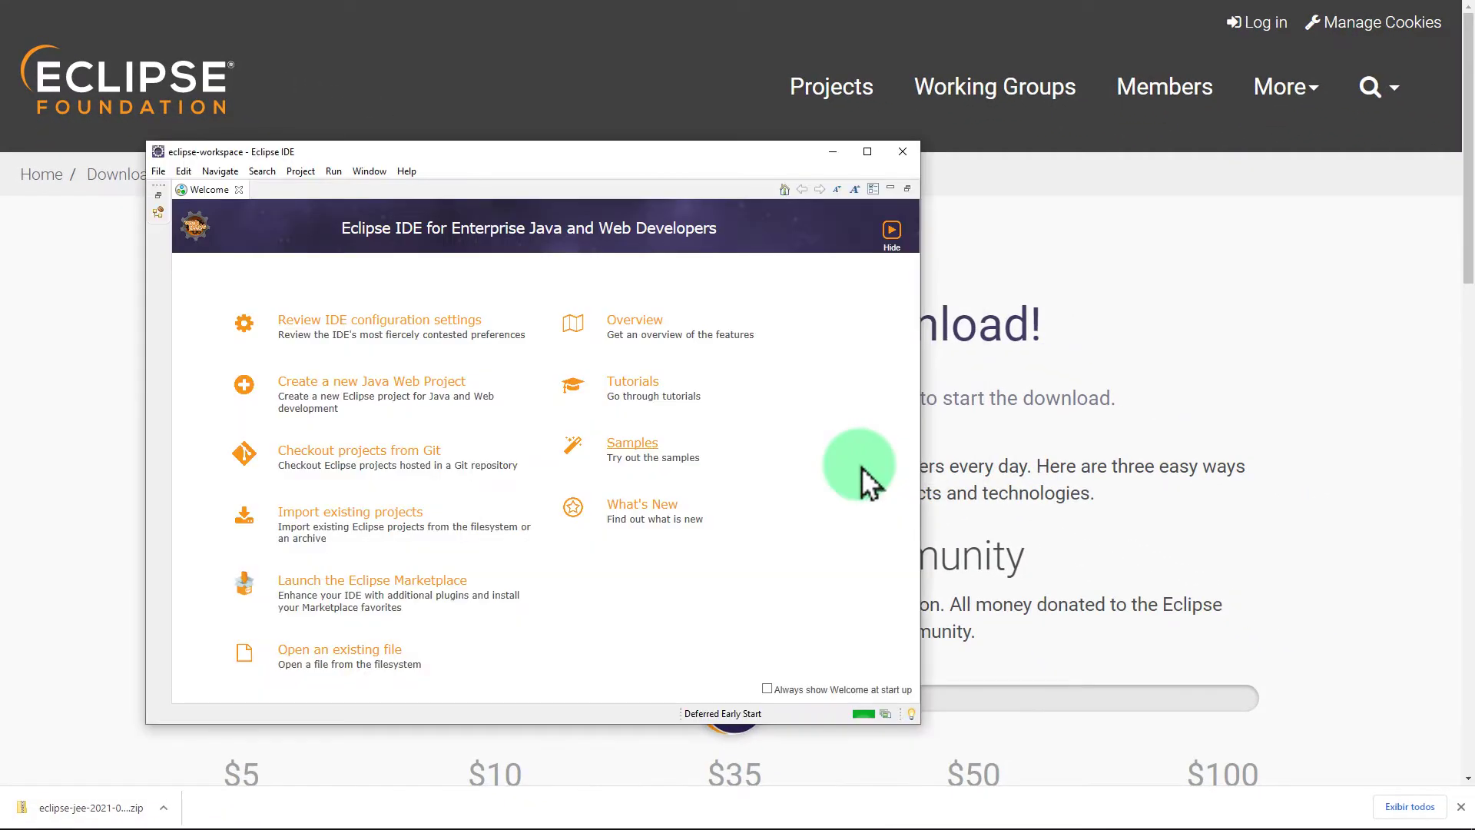
- Maximize the Eclipse window and close the Welcome page
drag(643, 174, 828, 146)
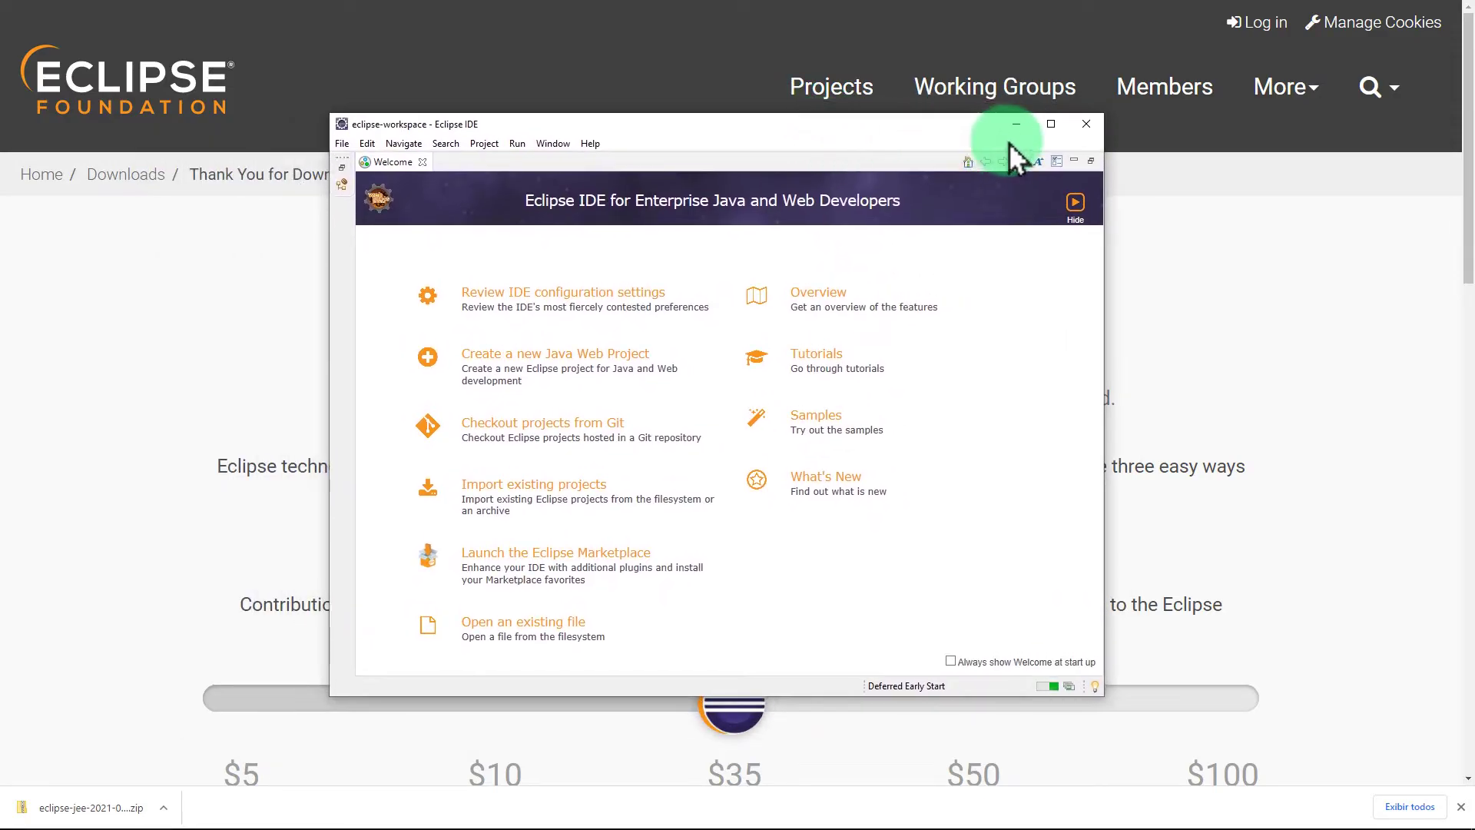
click(1051, 124)
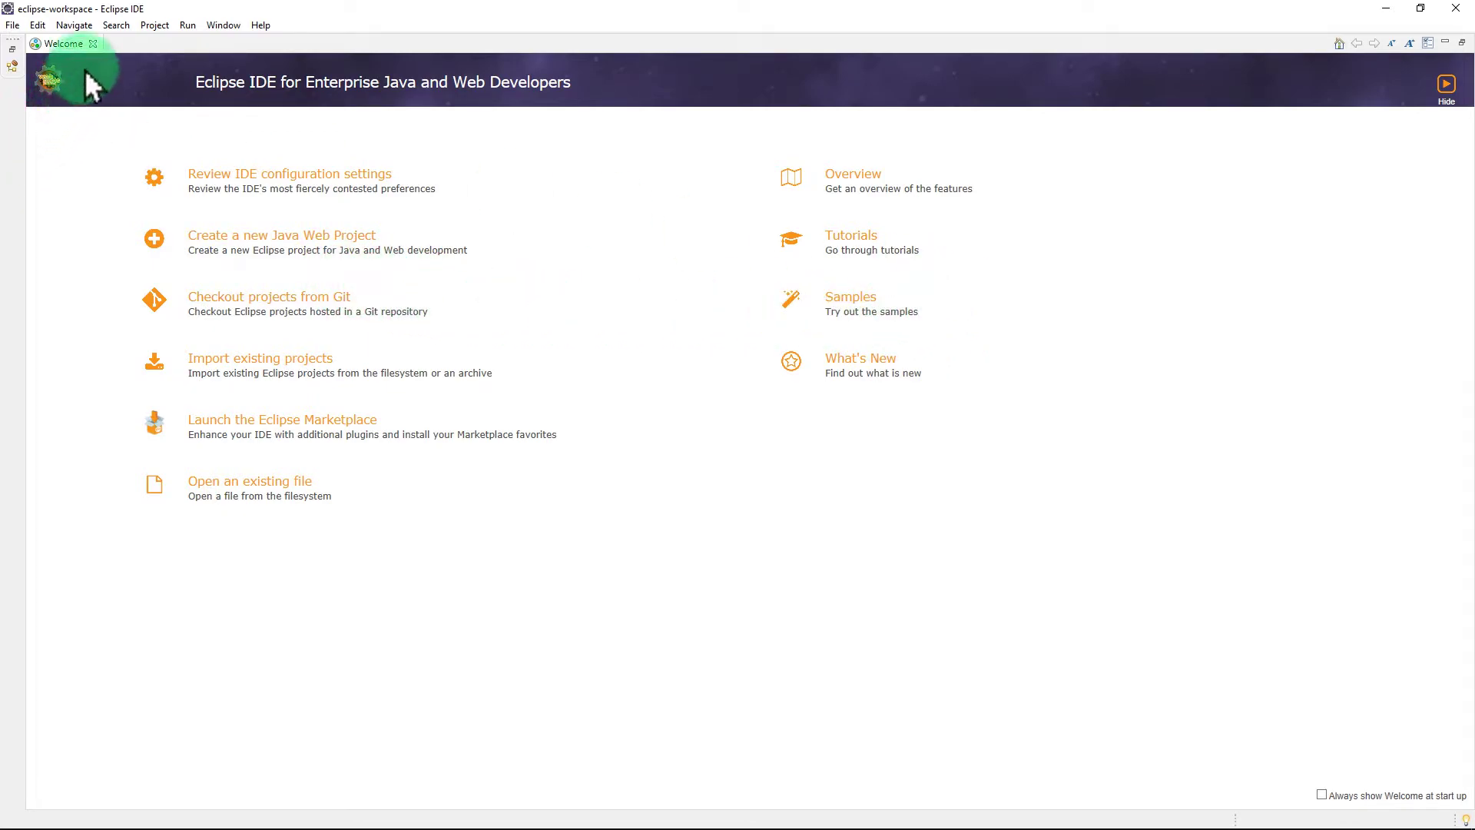
click(93, 44)
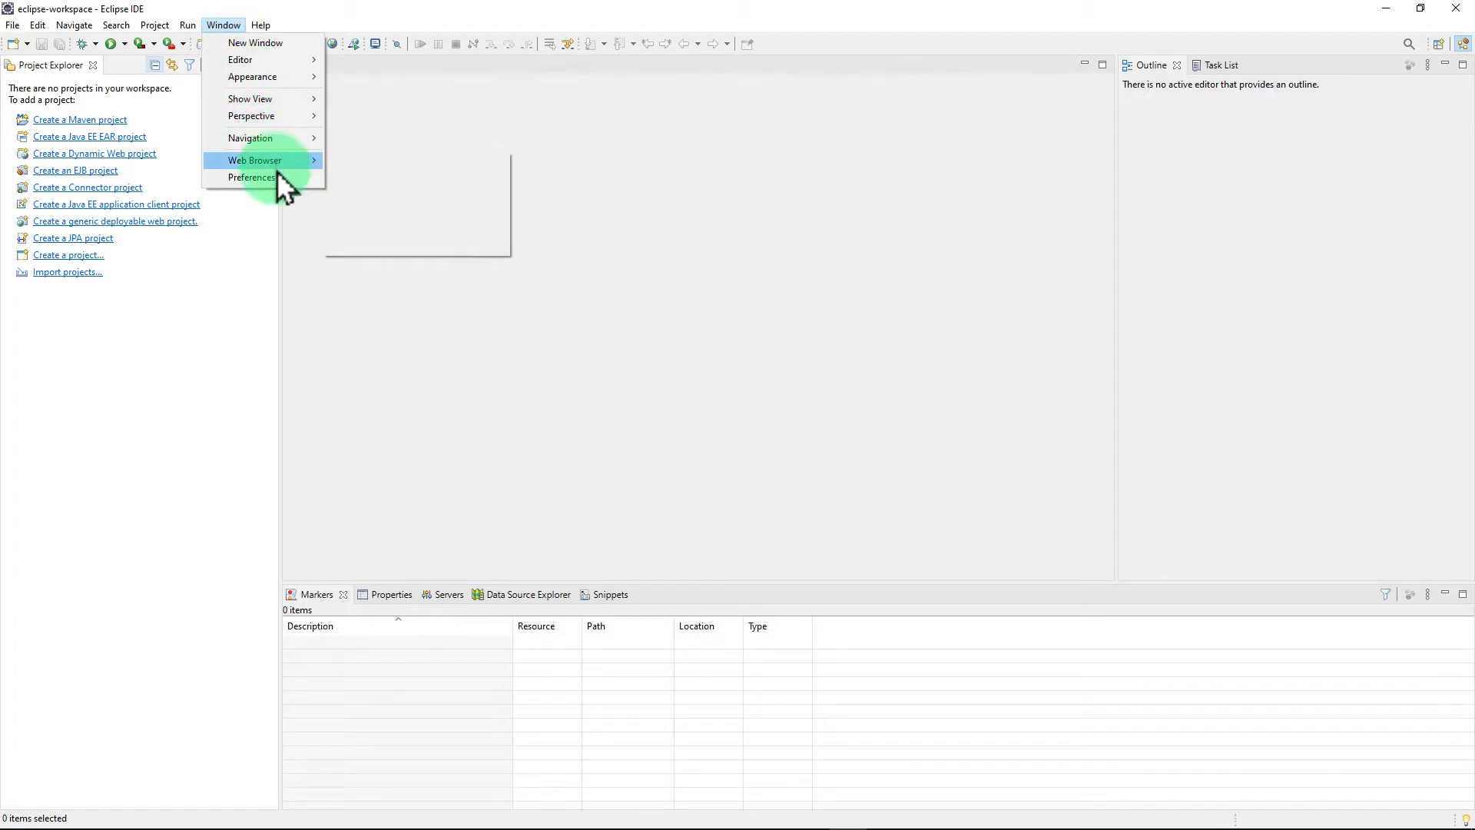
- Show the Installed JREs preferences for Java and widen the dialog to read the location of the listed JRE
click(276, 177)
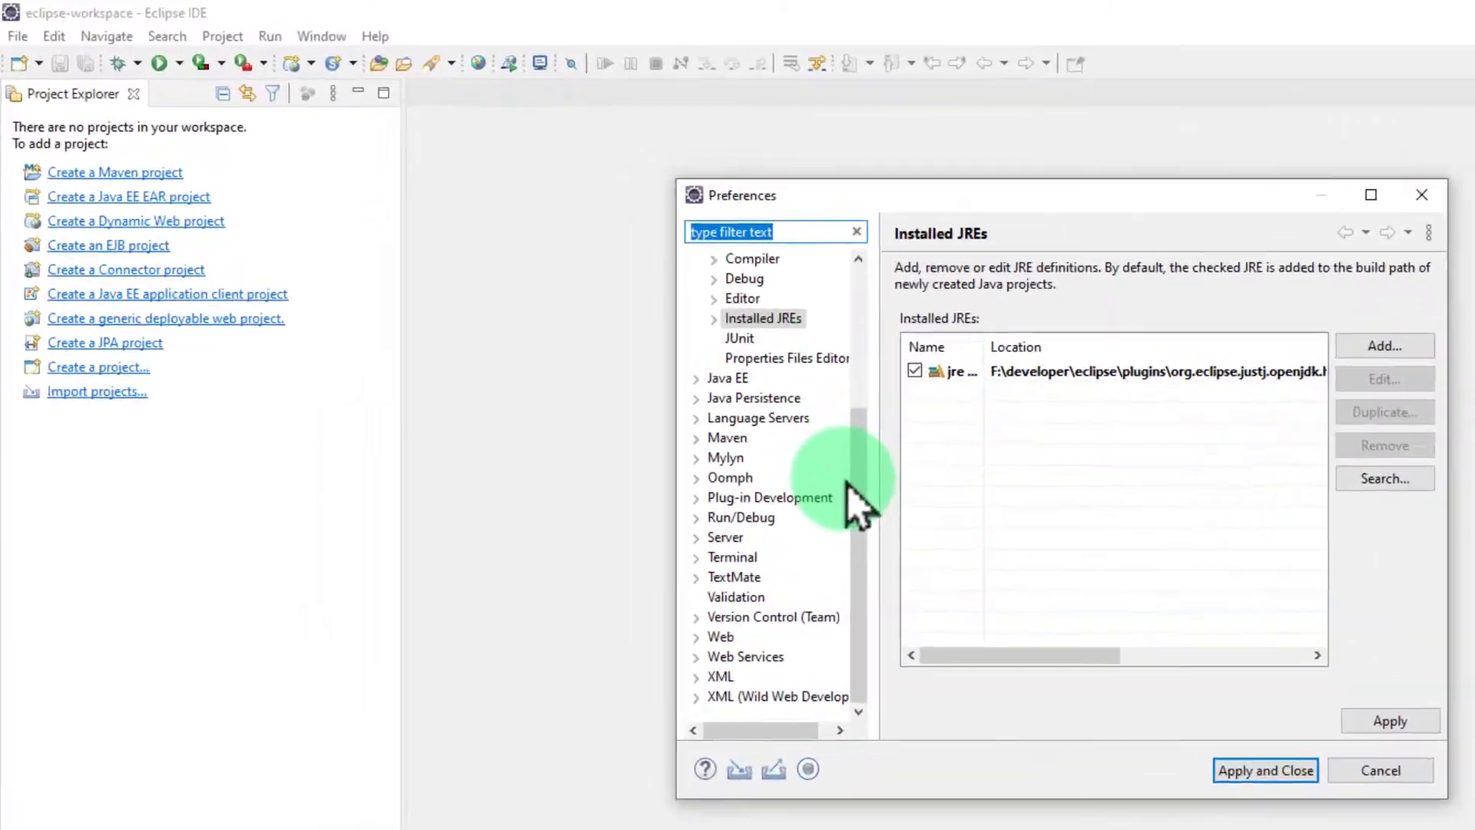
drag(594, 343, 596, 272)
drag(1099, 522, 965, 510)
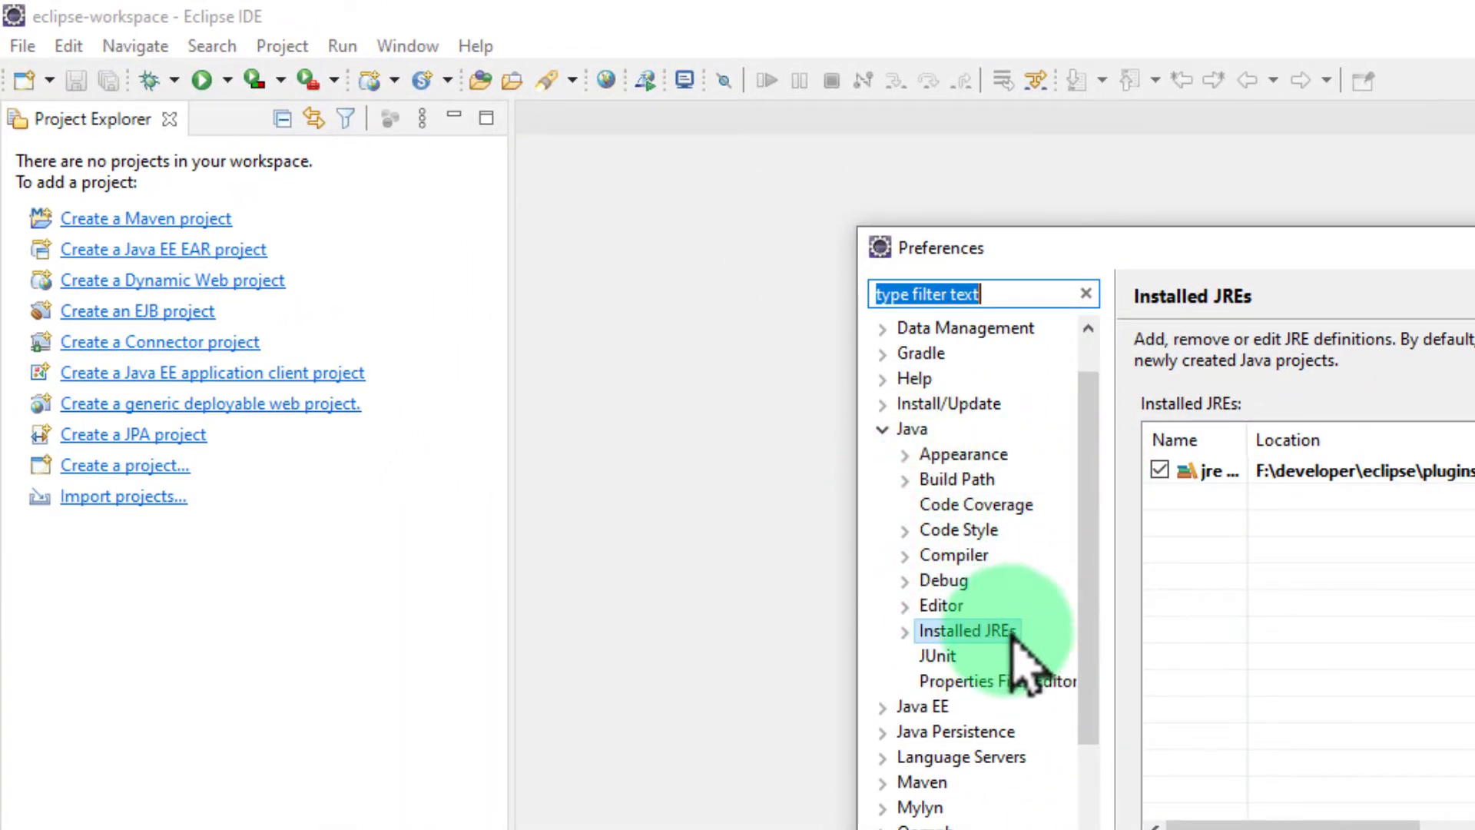
click(1208, 523)
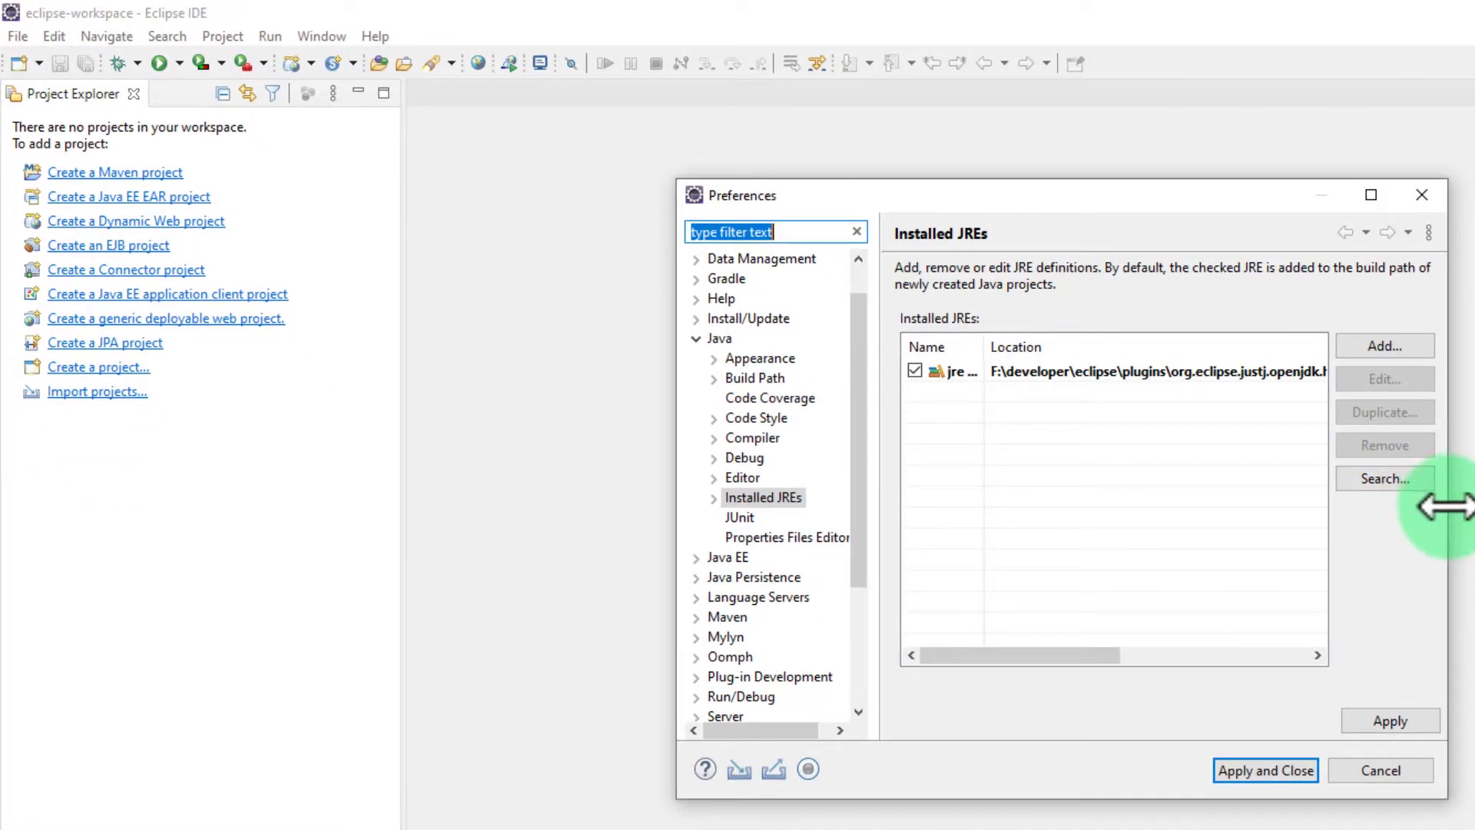
drag(1444, 507, 1474, 506)
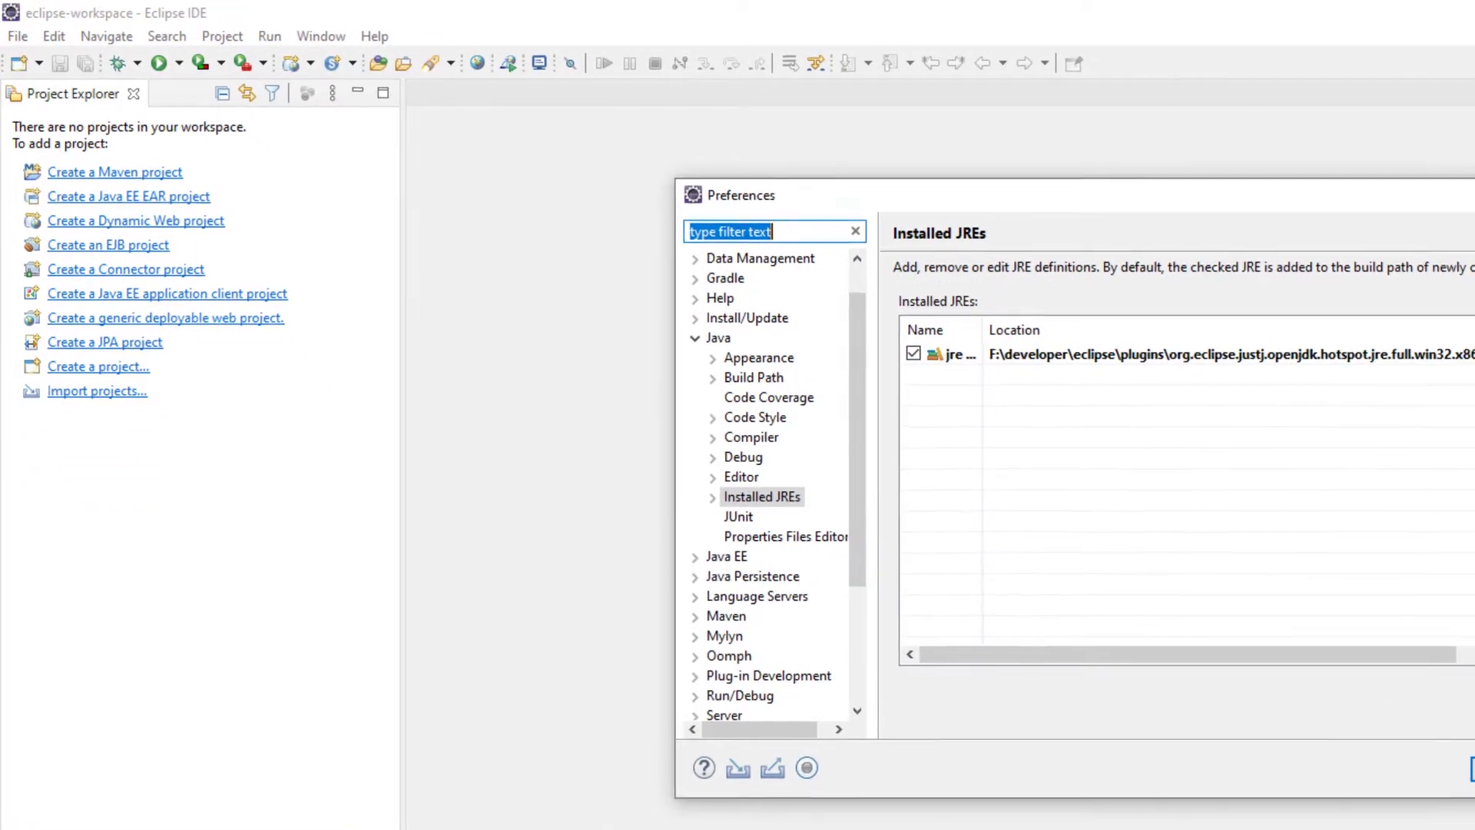
- Switch to File Explorer and copy the jdk-11.0.11_windows-x64_bin archive from the Downloads folder
click(1306, 371)
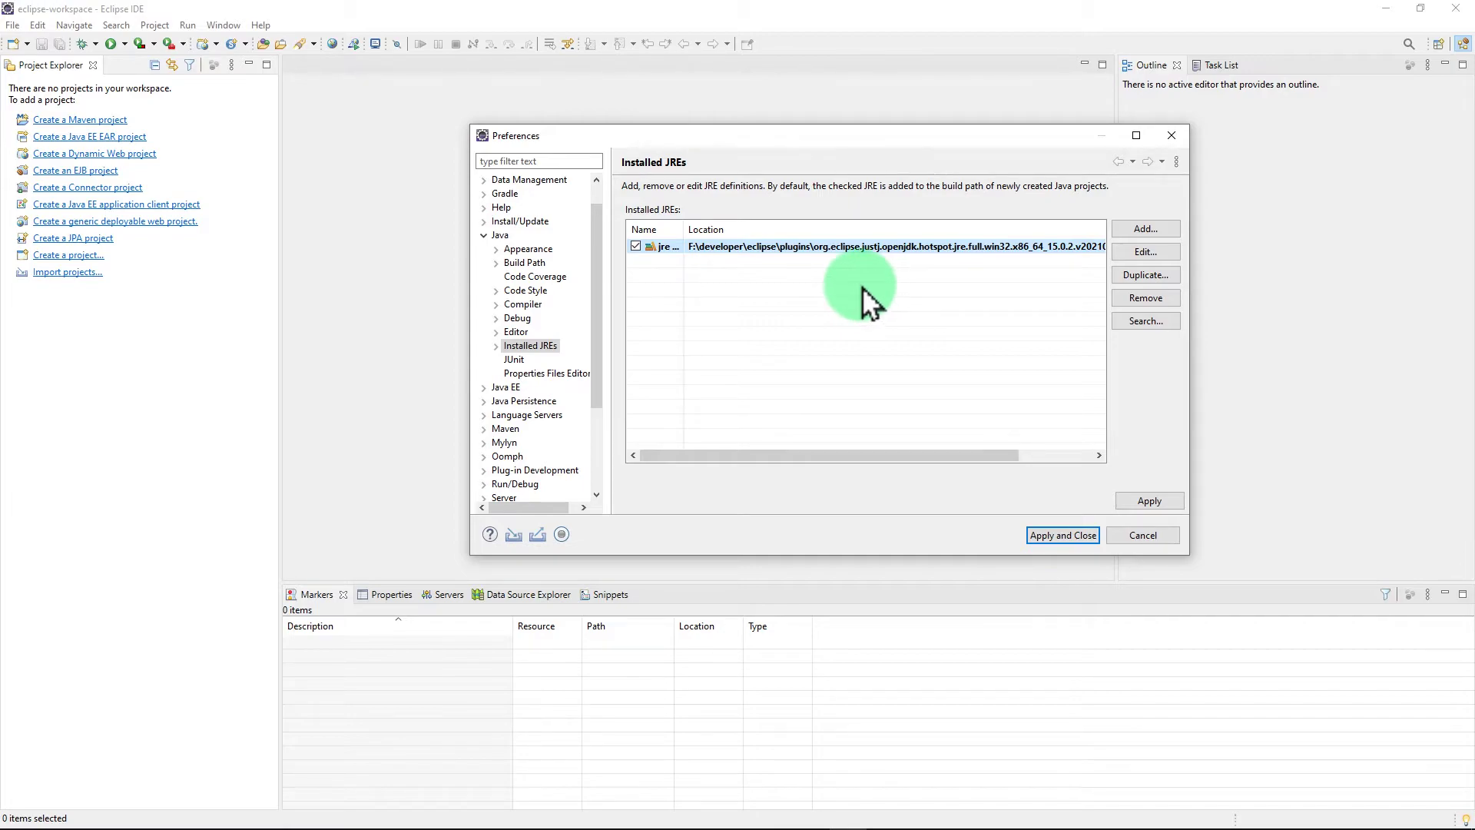
key(alt+Tab)
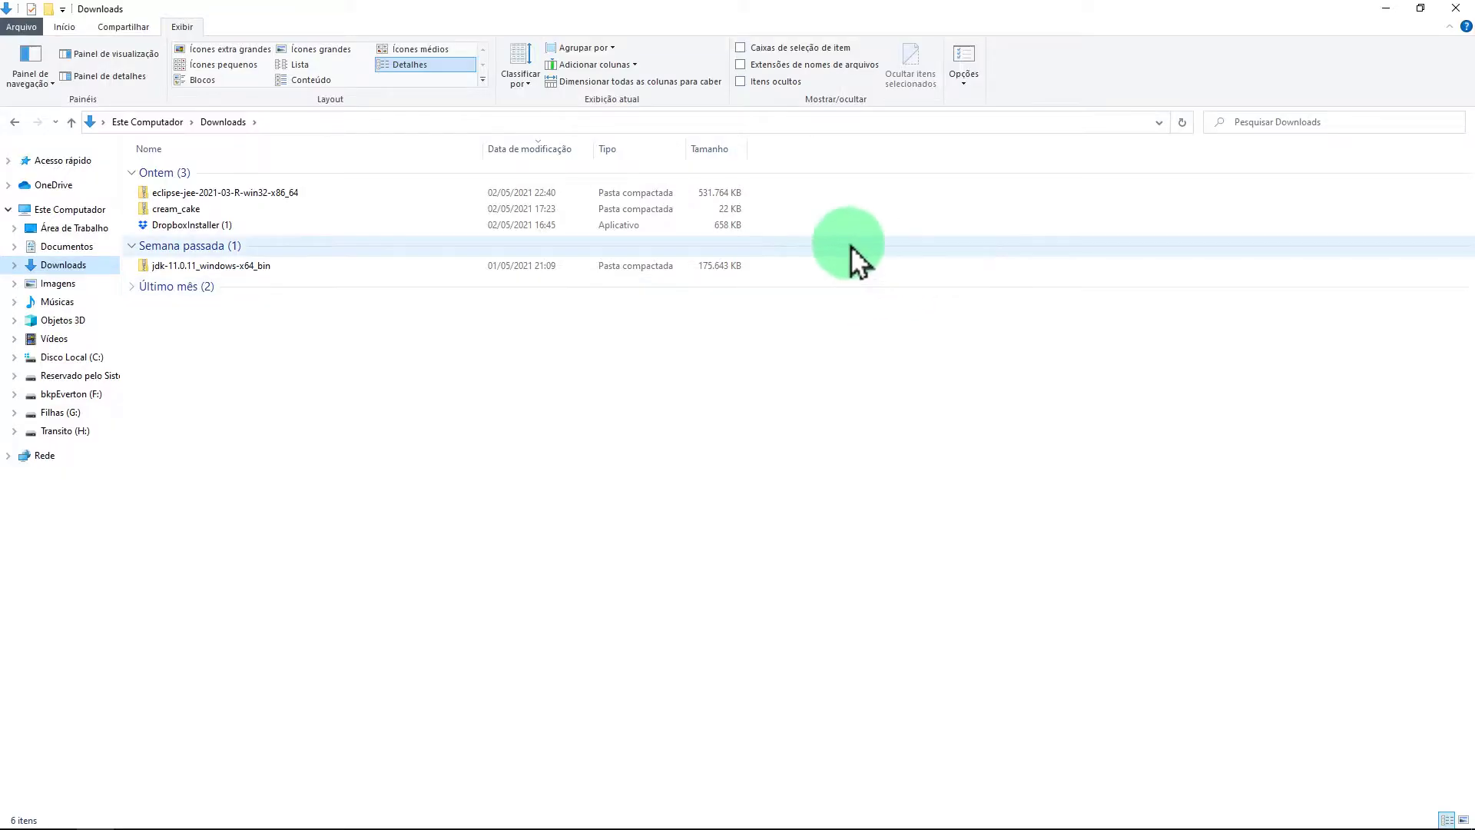
click(215, 269)
- Open the developer folder on drive F: and display its contents as medium icons
click(62, 413)
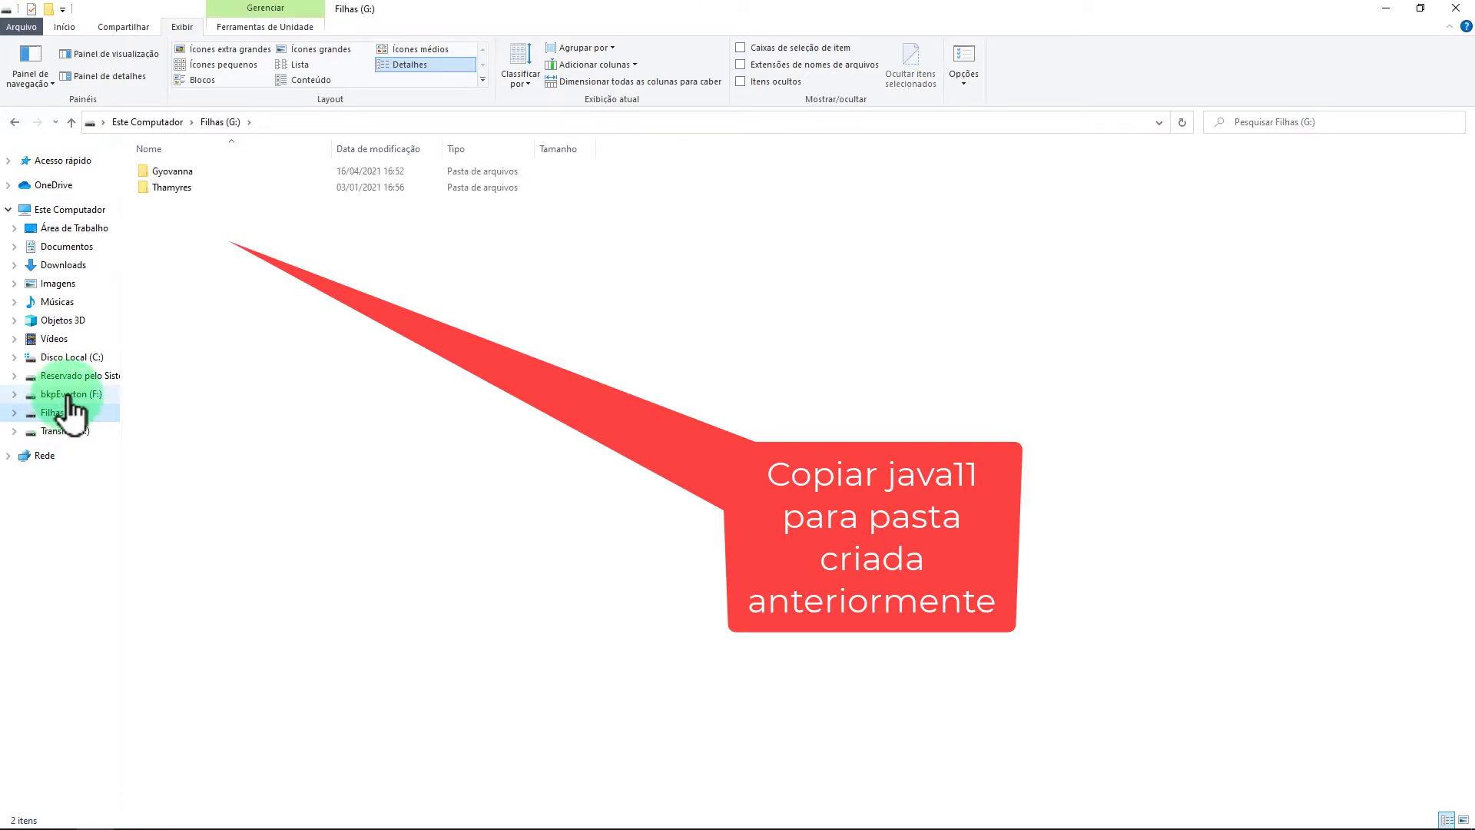
click(69, 394)
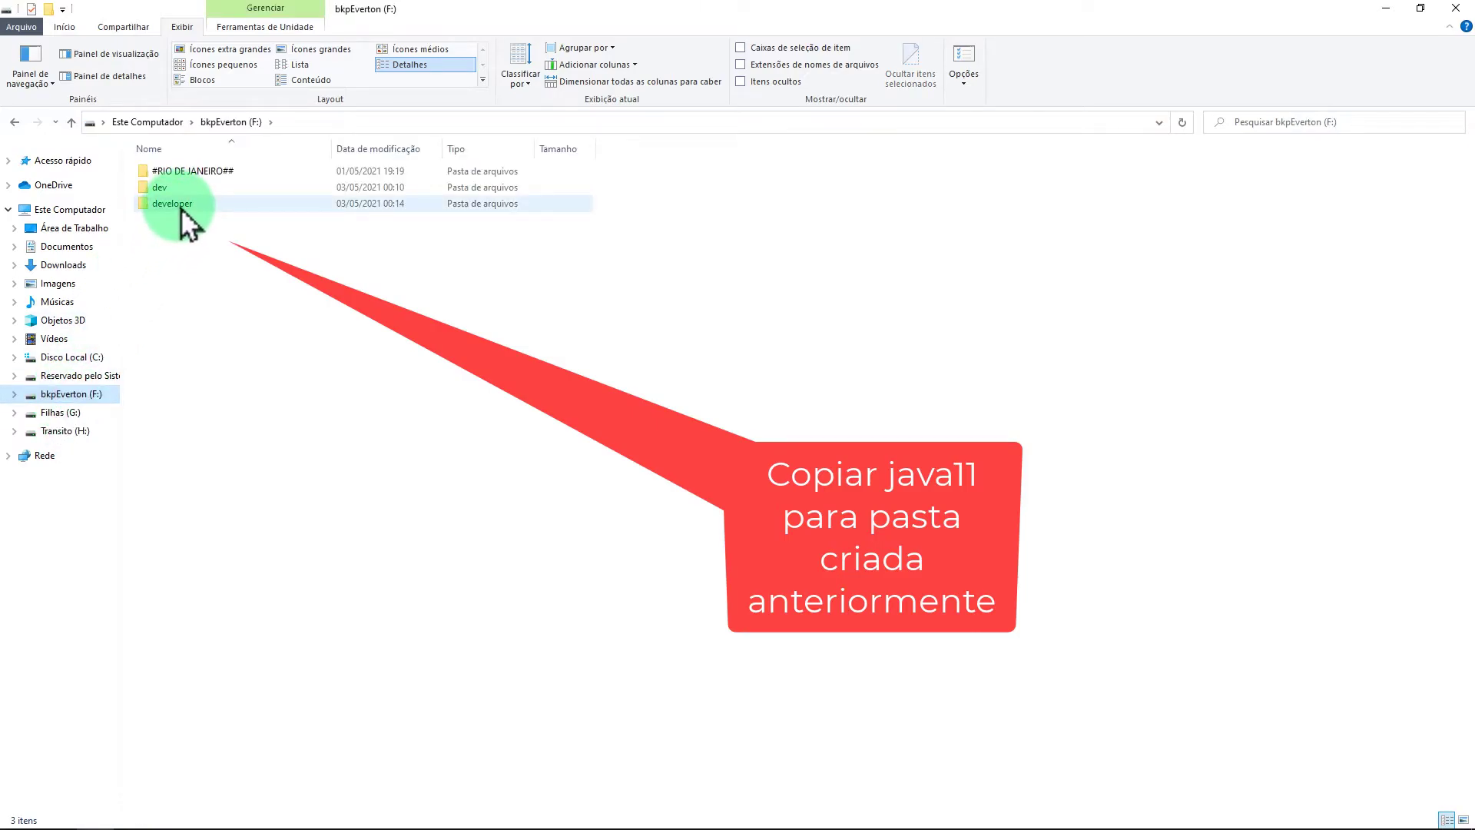
double_click(192, 206)
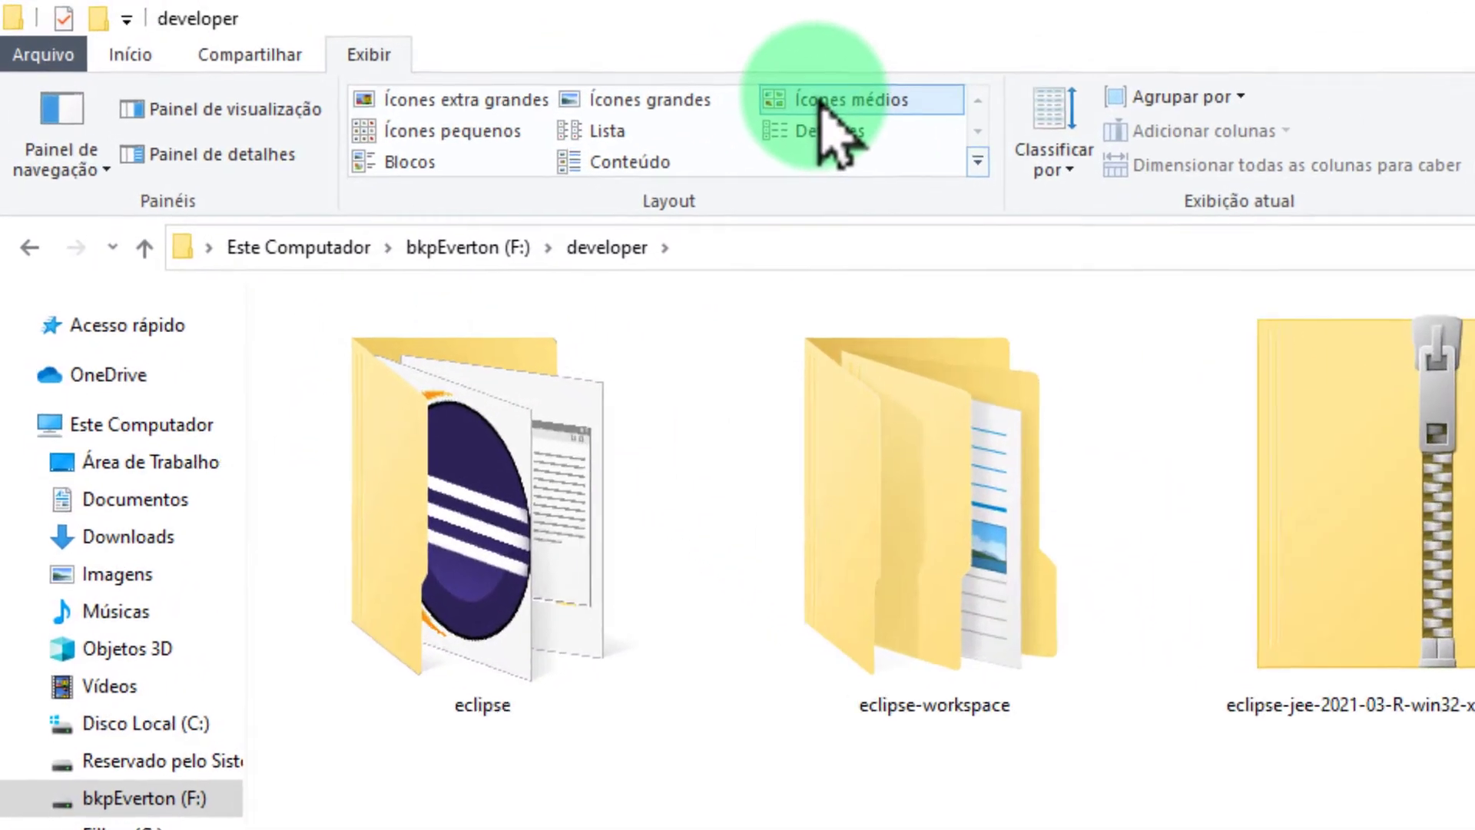
click(420, 49)
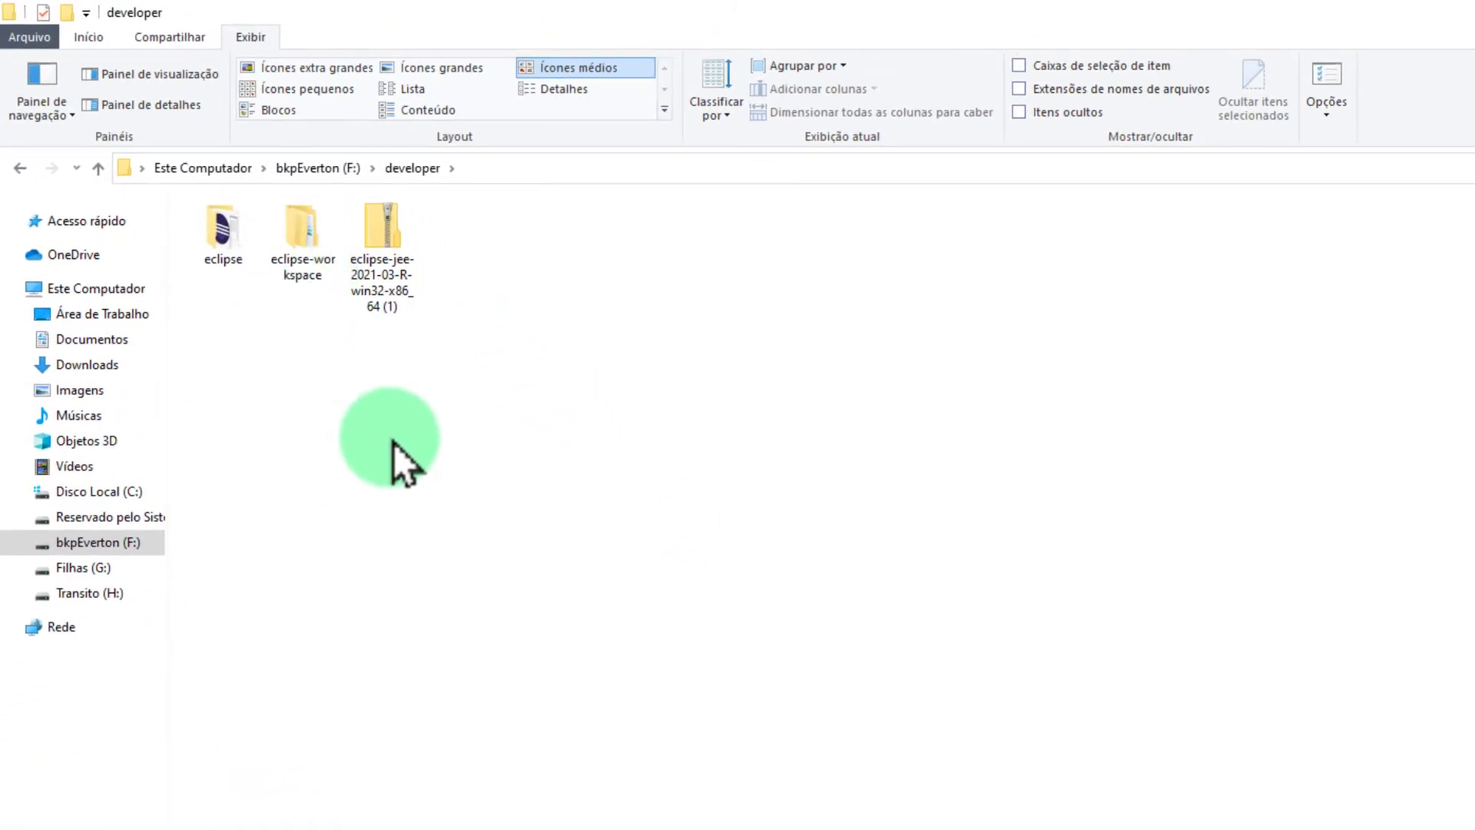
- Create a new folder named jdk11 in the F:\developer folder
right_click(393, 443)
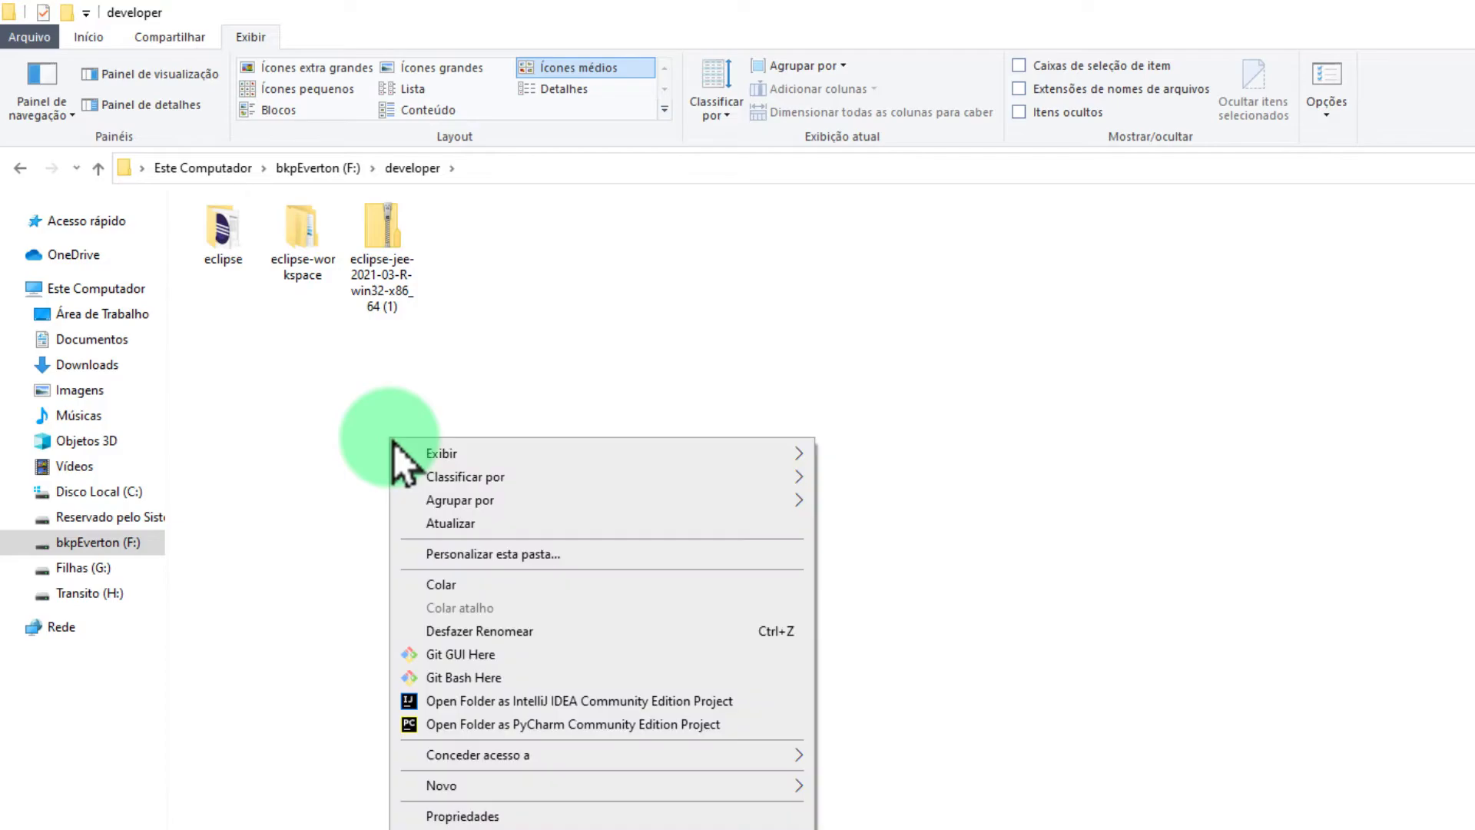
mouse_move(637, 786)
click(909, 787)
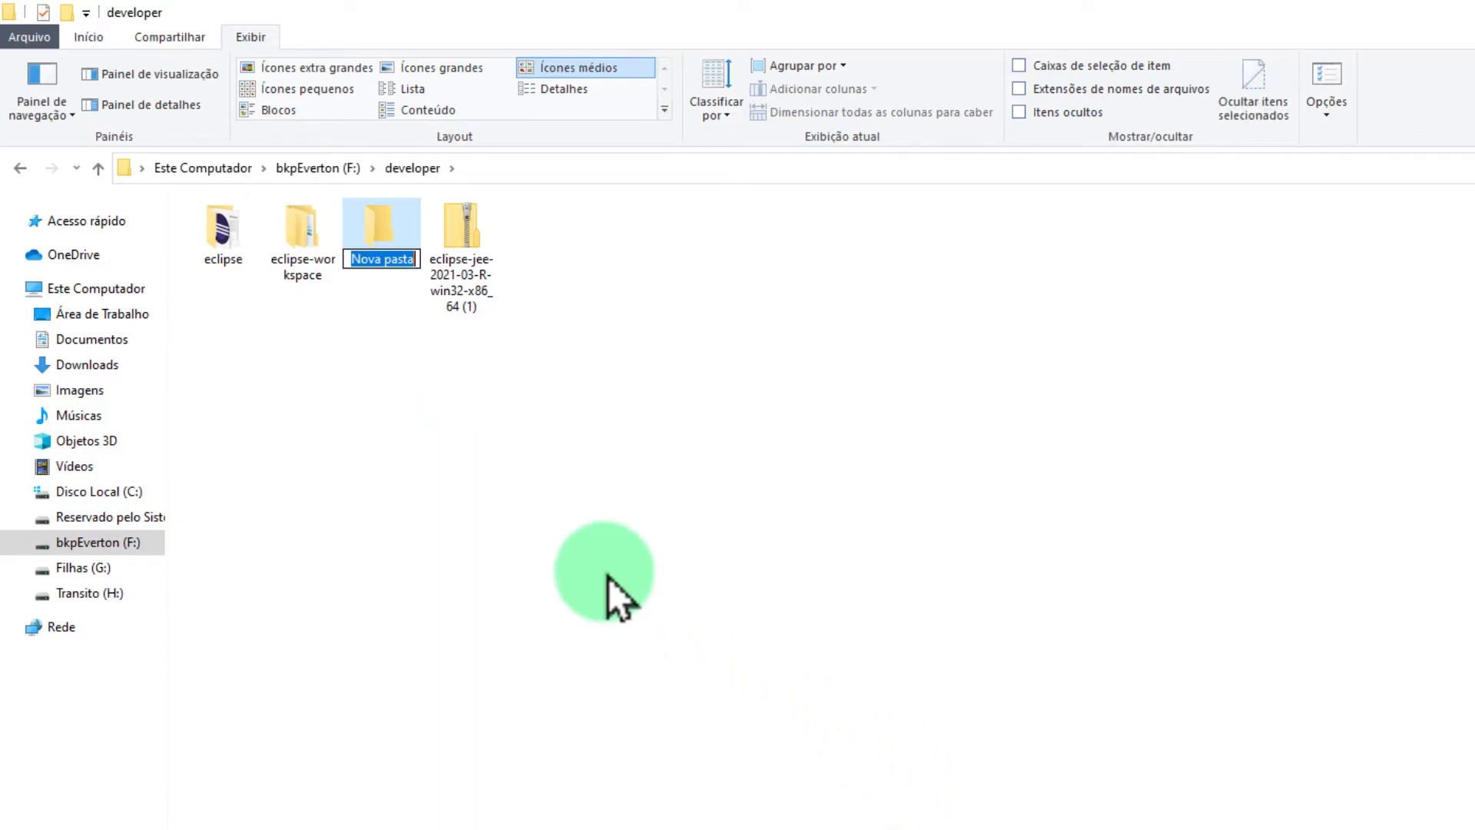
key(BackSpace)
text(jdk)
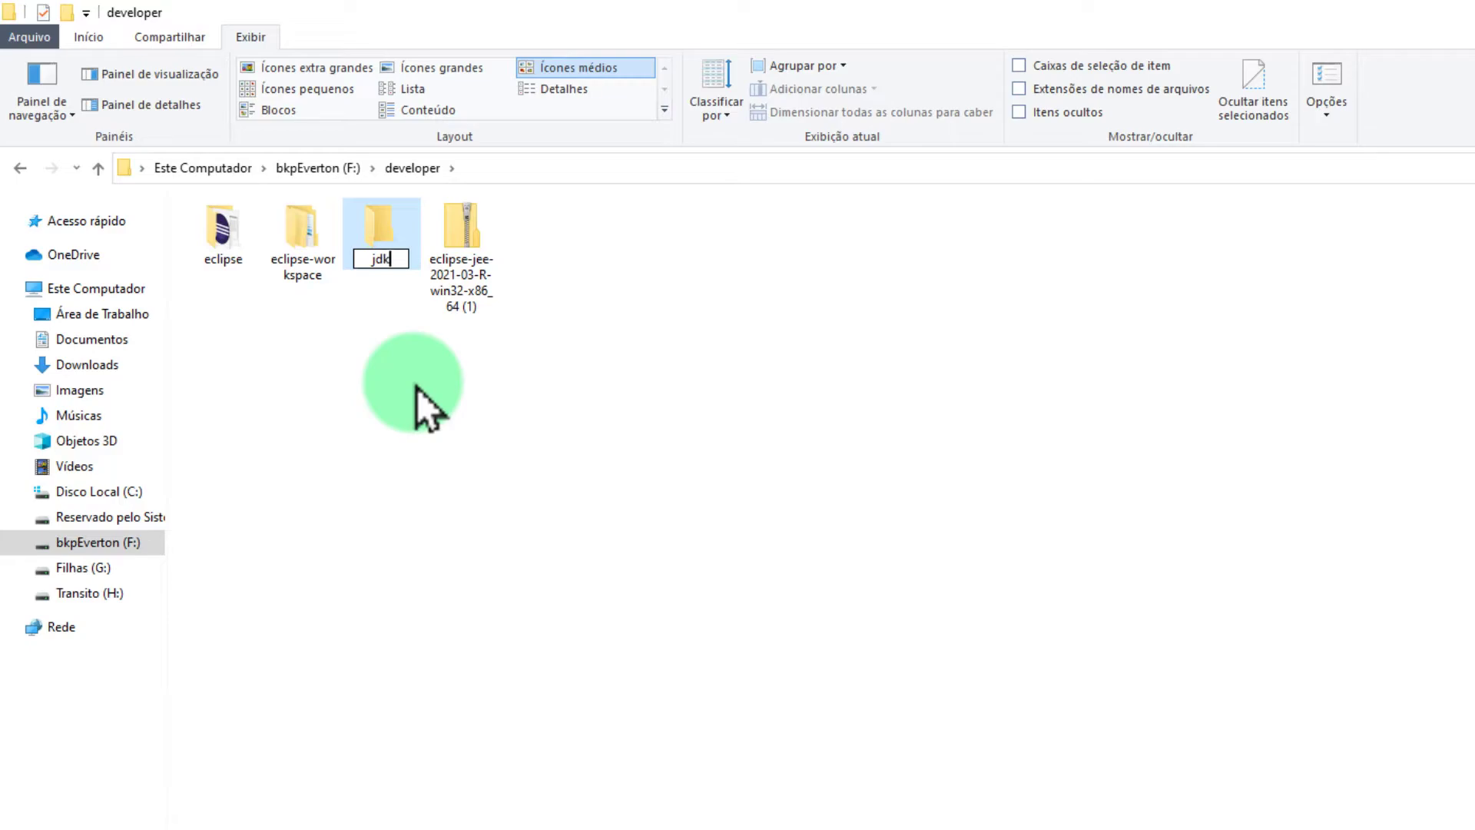
key(Return)
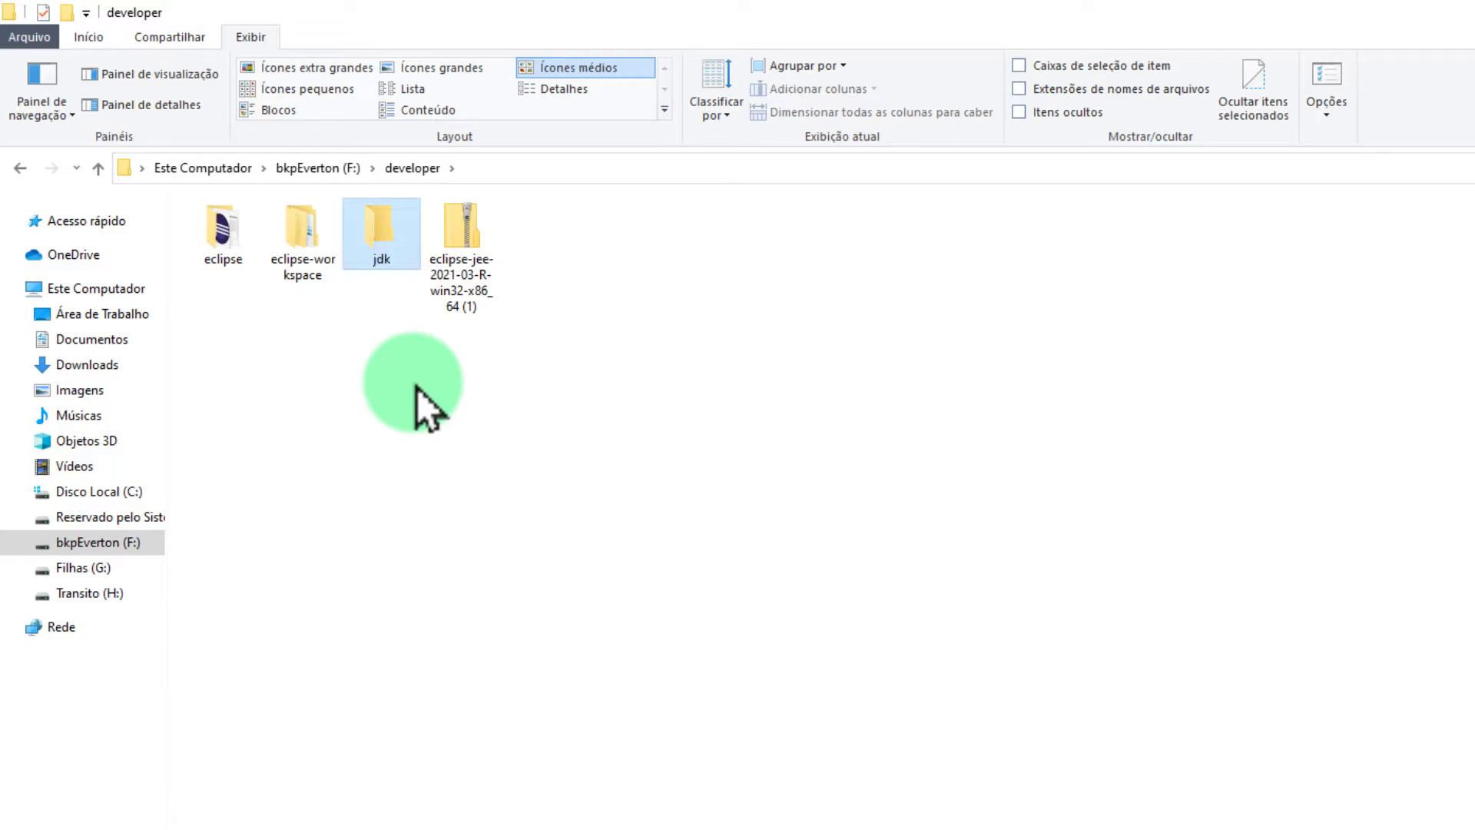
key(F2)
key(End)
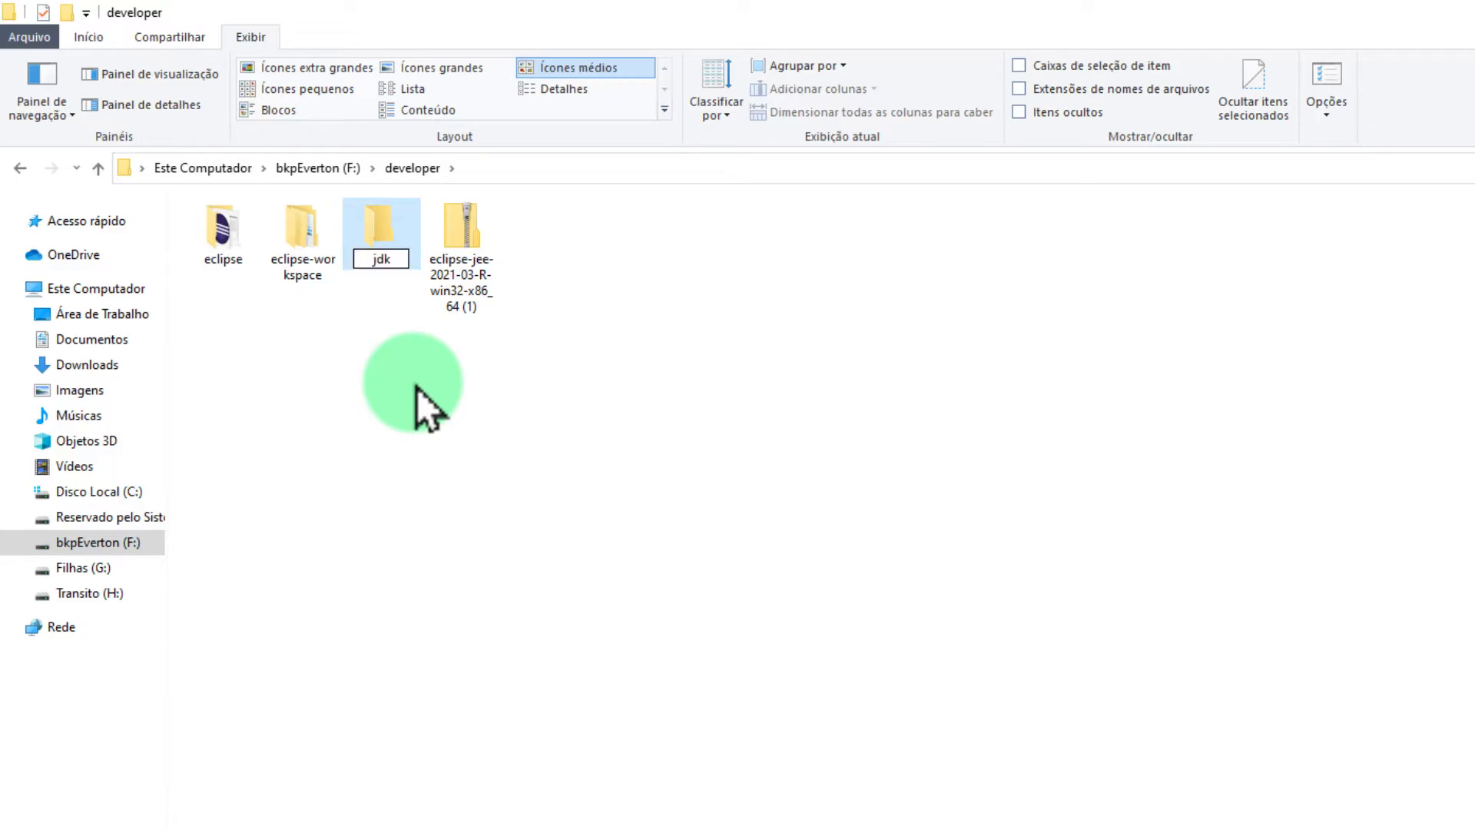
text(11)
key(Return)
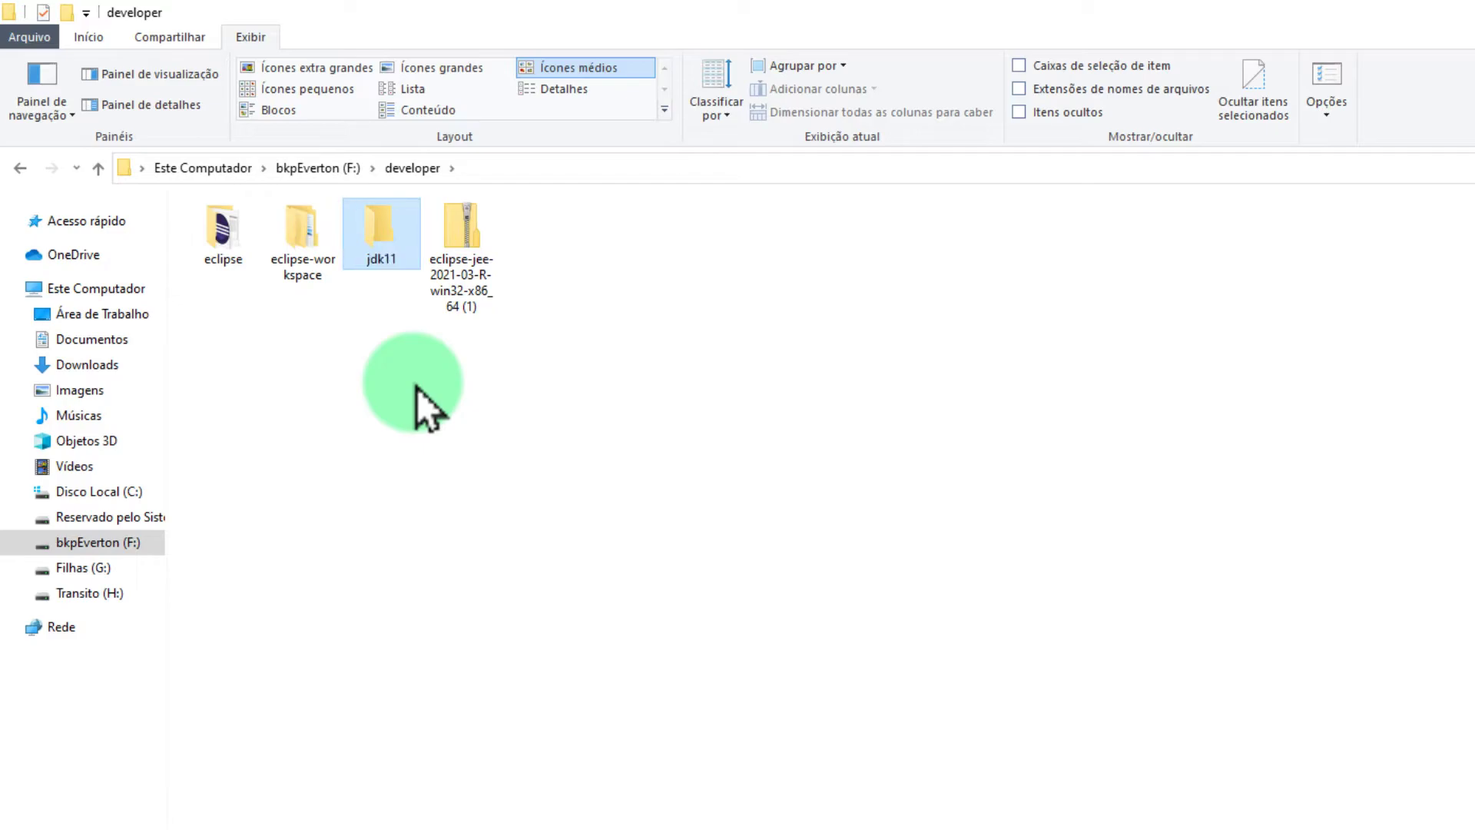
- Paste the copied JDK archive into the F:\developer\jdk11 folder
key(Return)
right_click(417, 388)
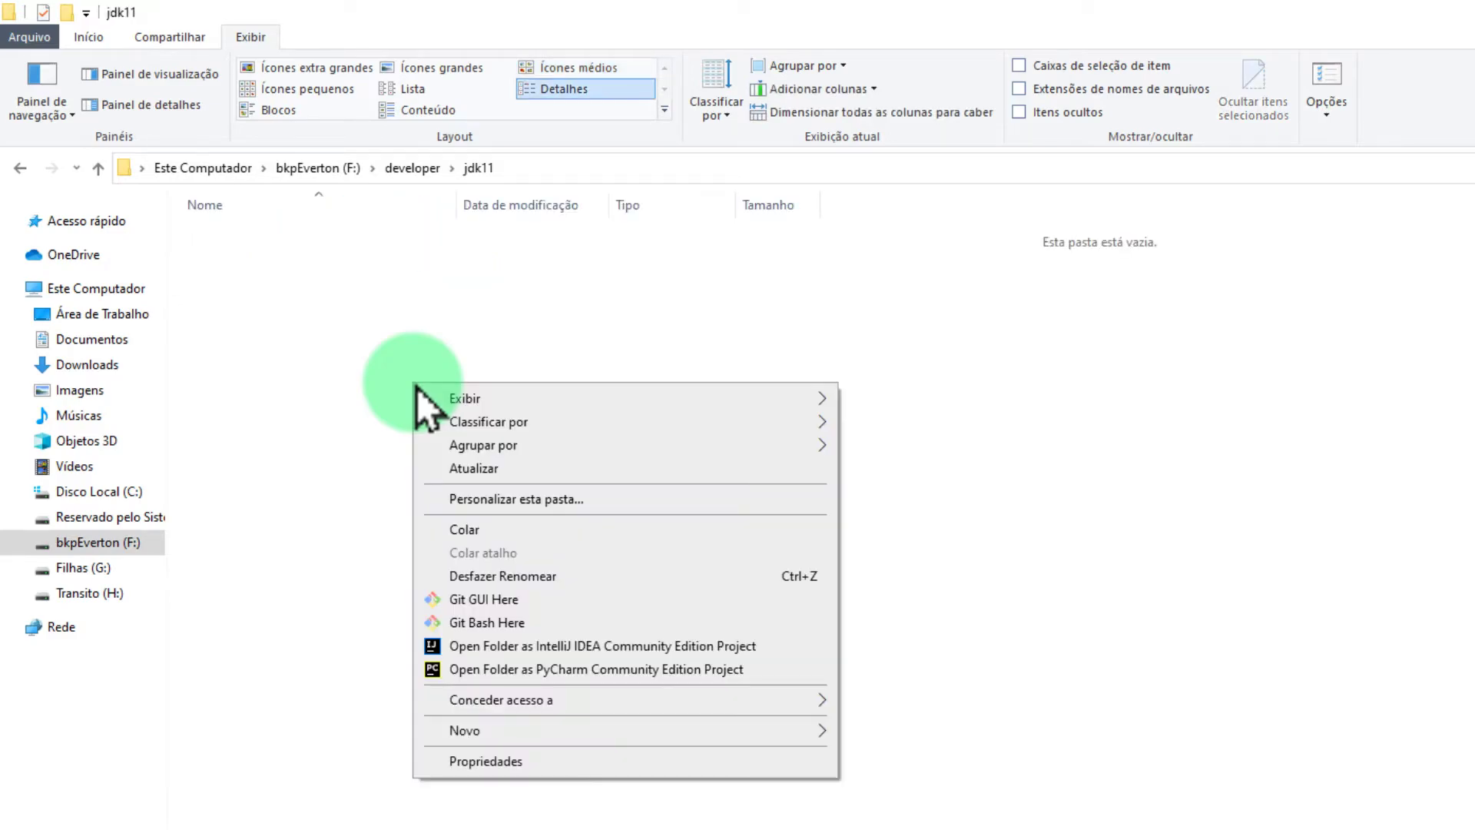
click(495, 530)
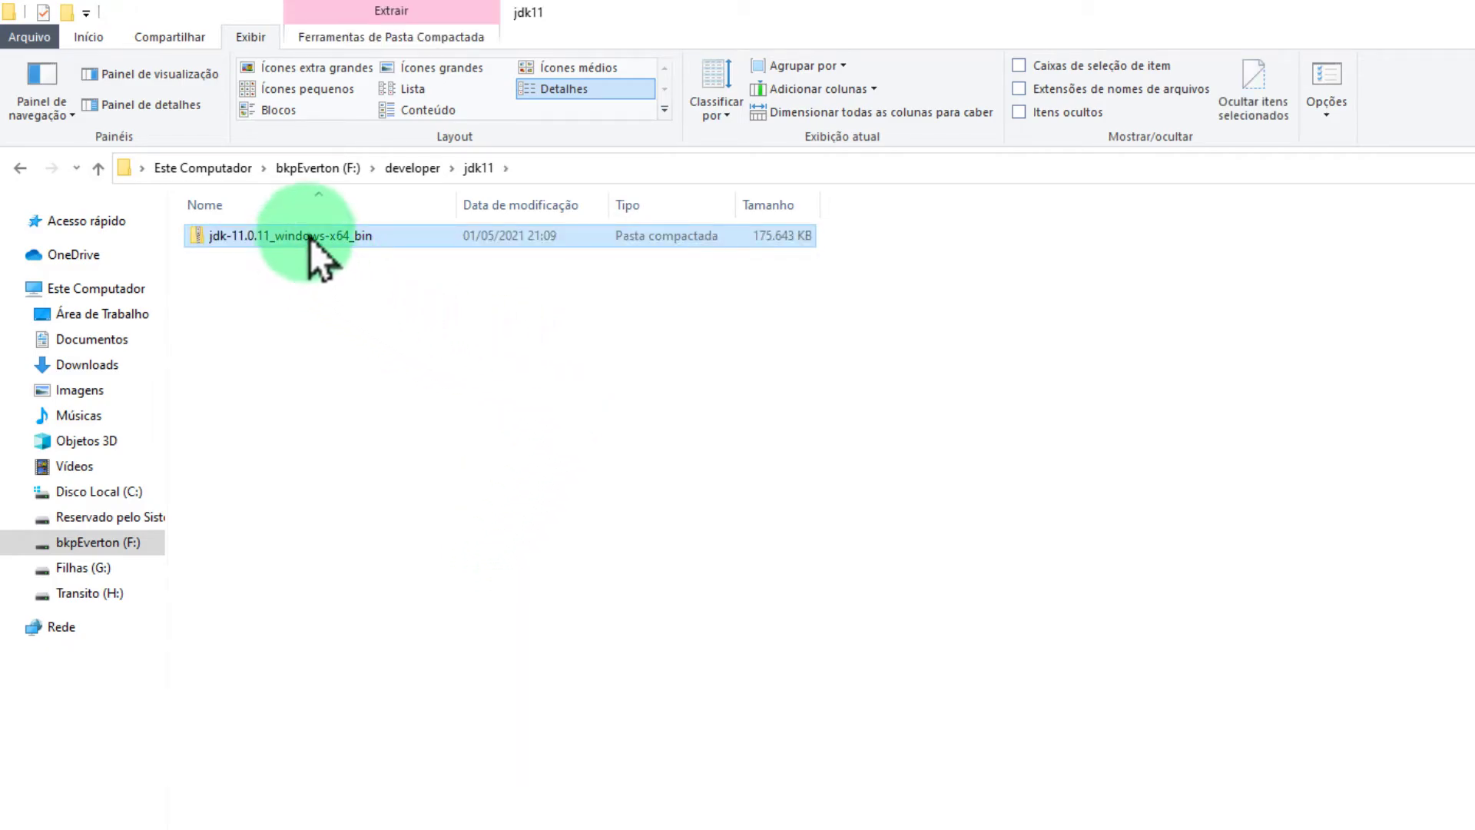
- Extract the jdk-11.0.11_windows-x64_bin archive directly into the jdk11 folder with 7-Zip
right_click(311, 237)
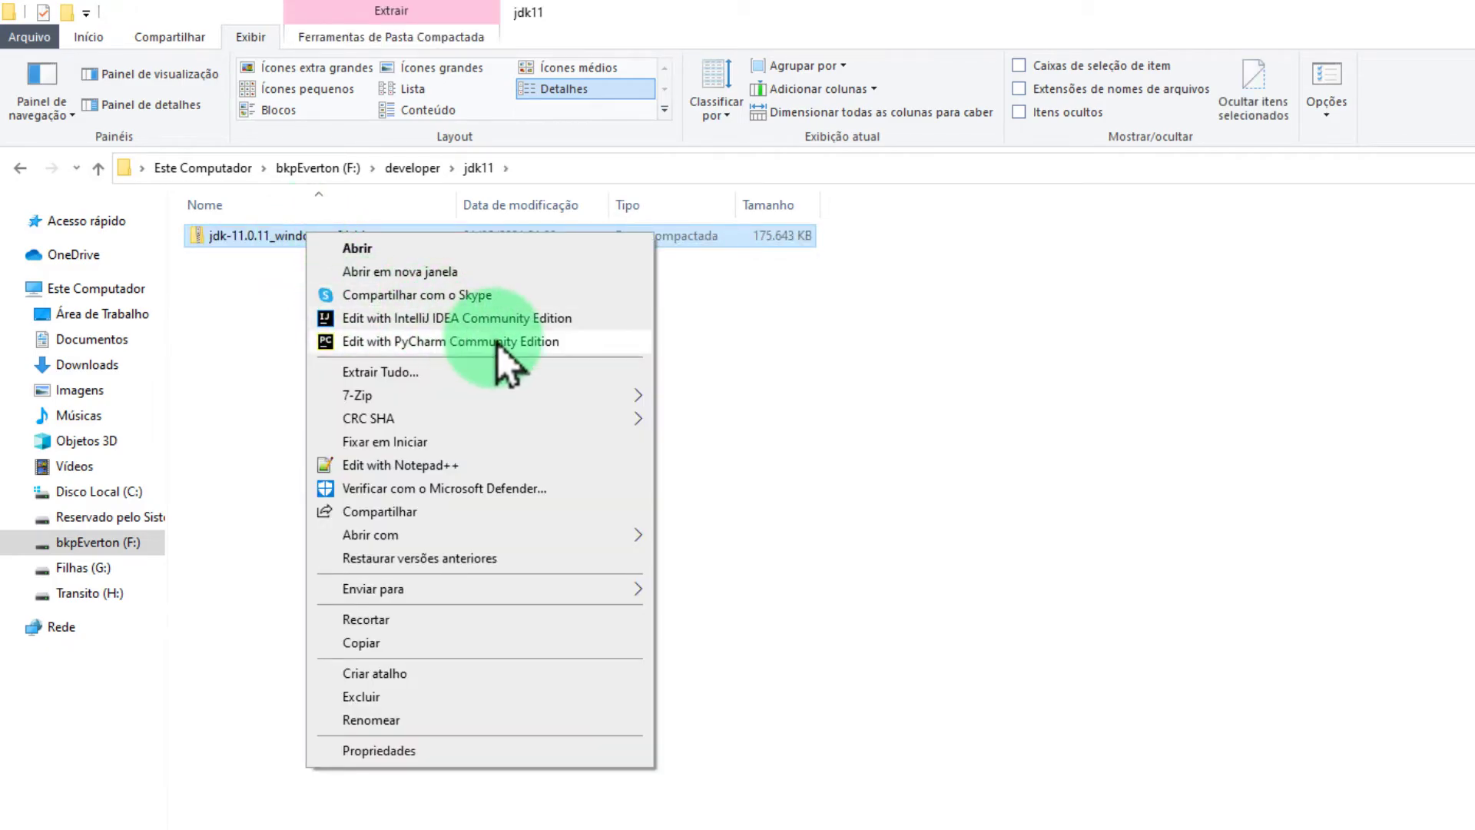
mouse_move(394, 395)
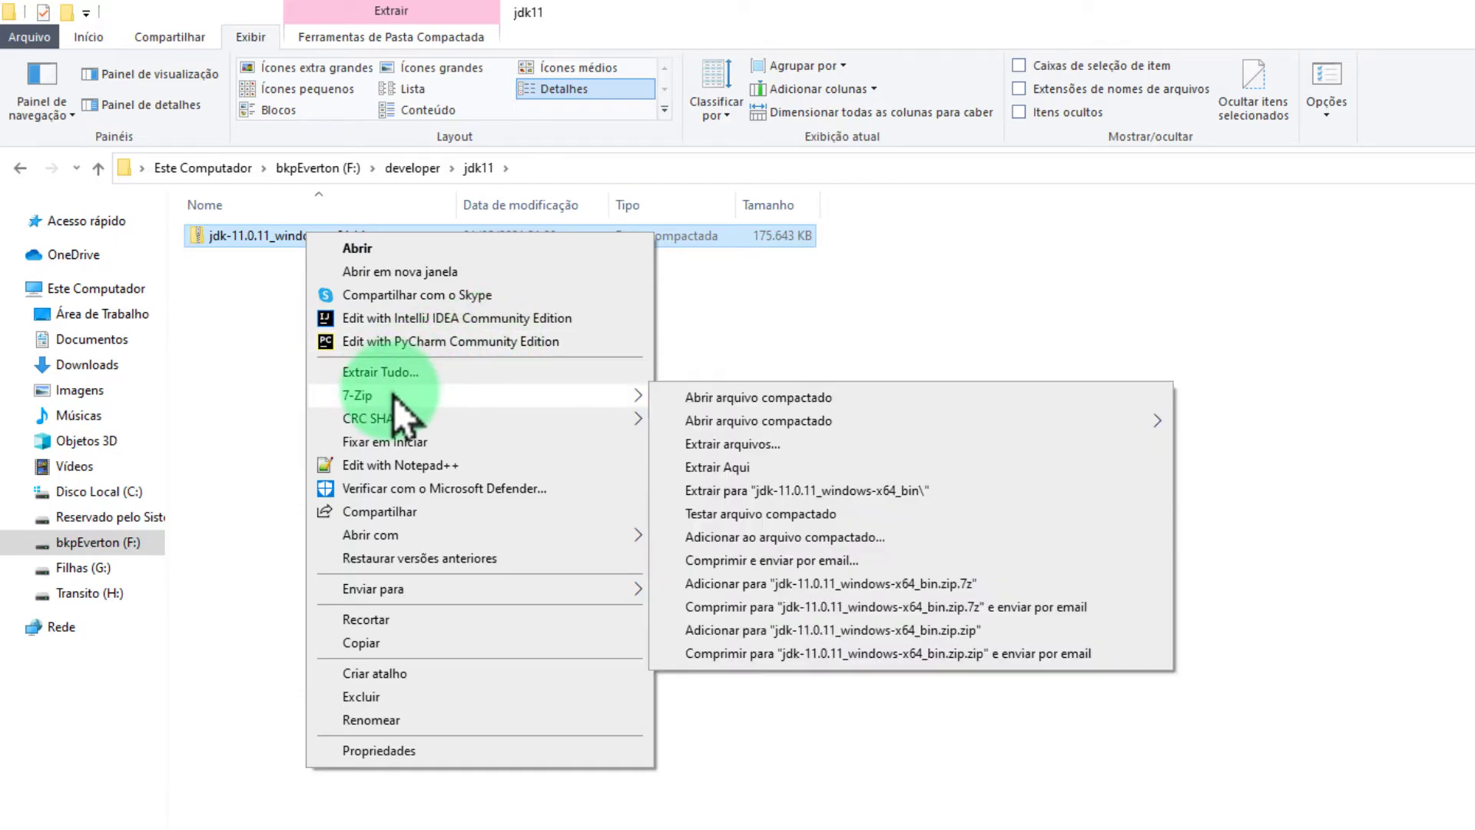
click(725, 473)
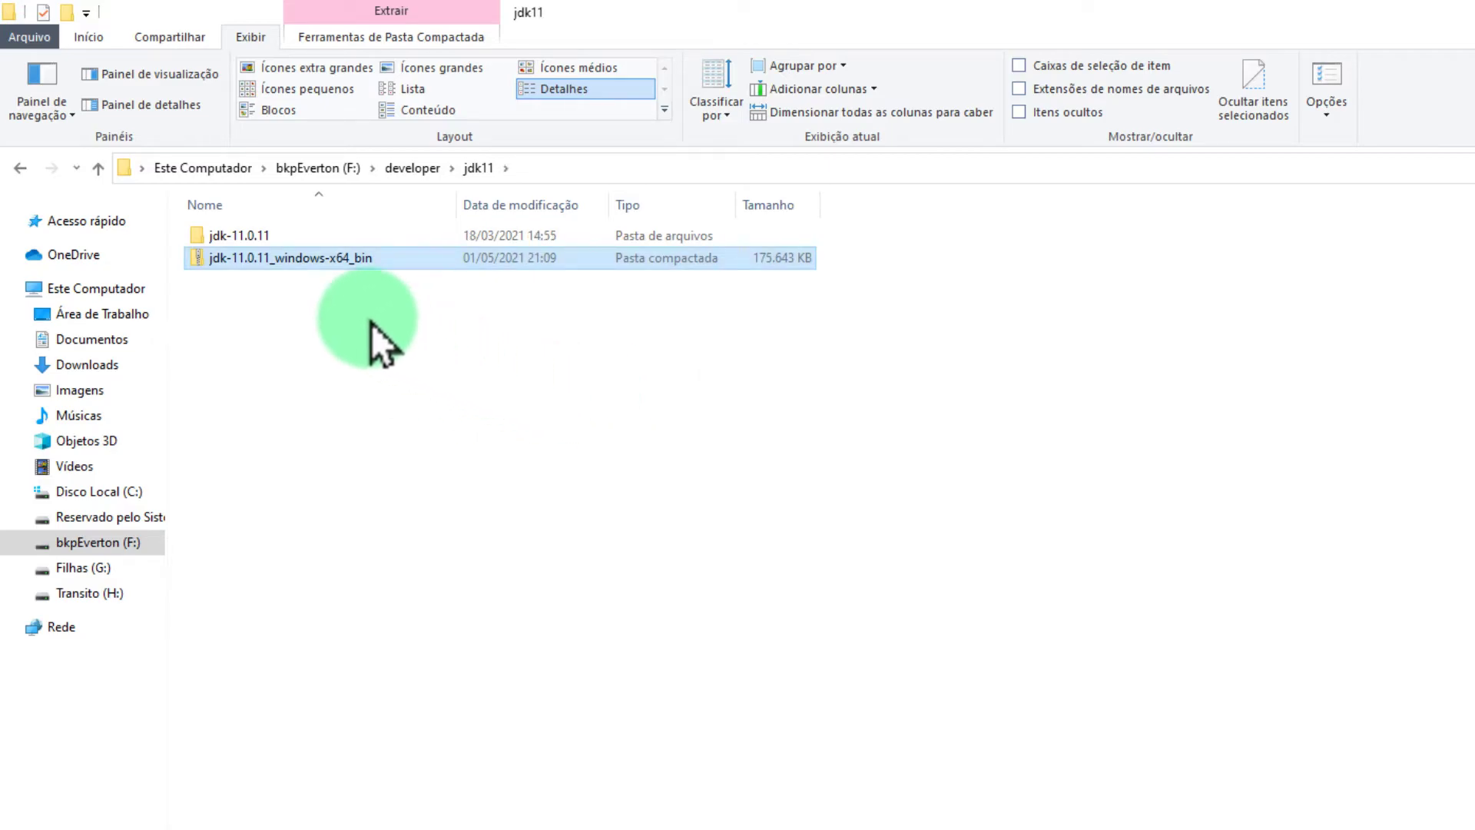
- Move all contents of the extracted jdk-11.0.11 folder up into F:\developer\jdk11
click(273, 243)
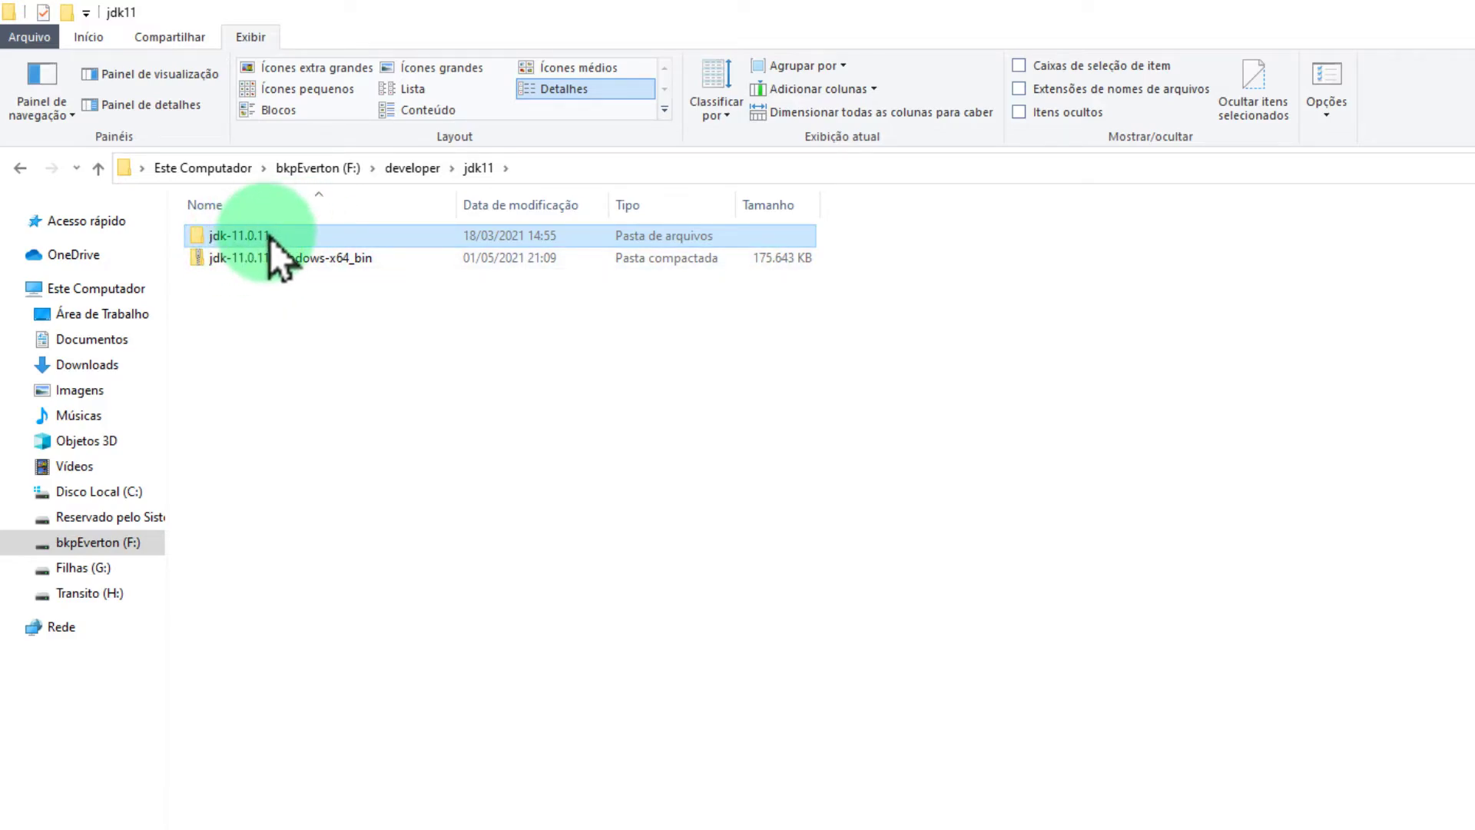
double_click(270, 237)
drag(355, 424, 256, 238)
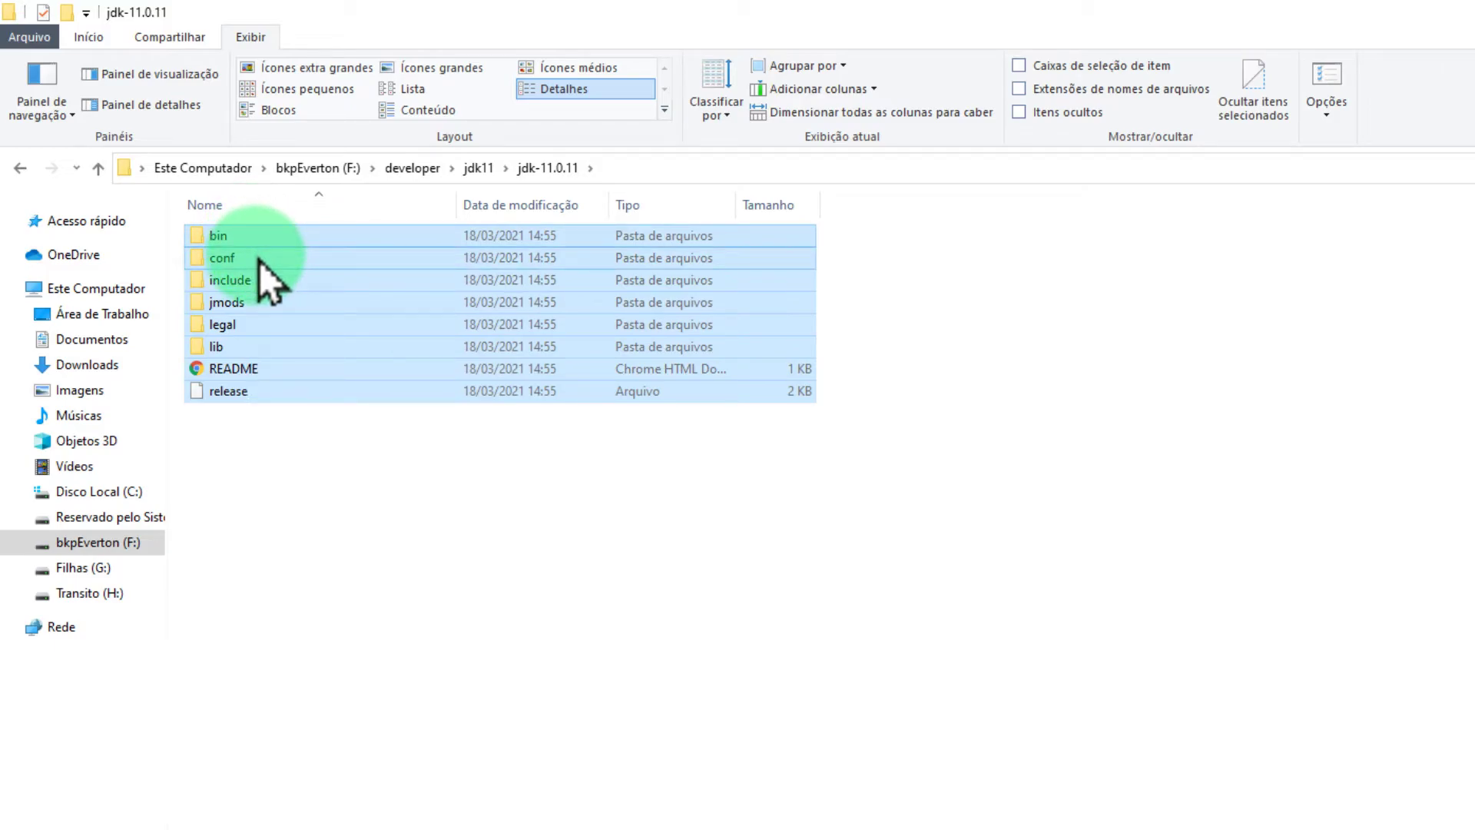
right_click(280, 297)
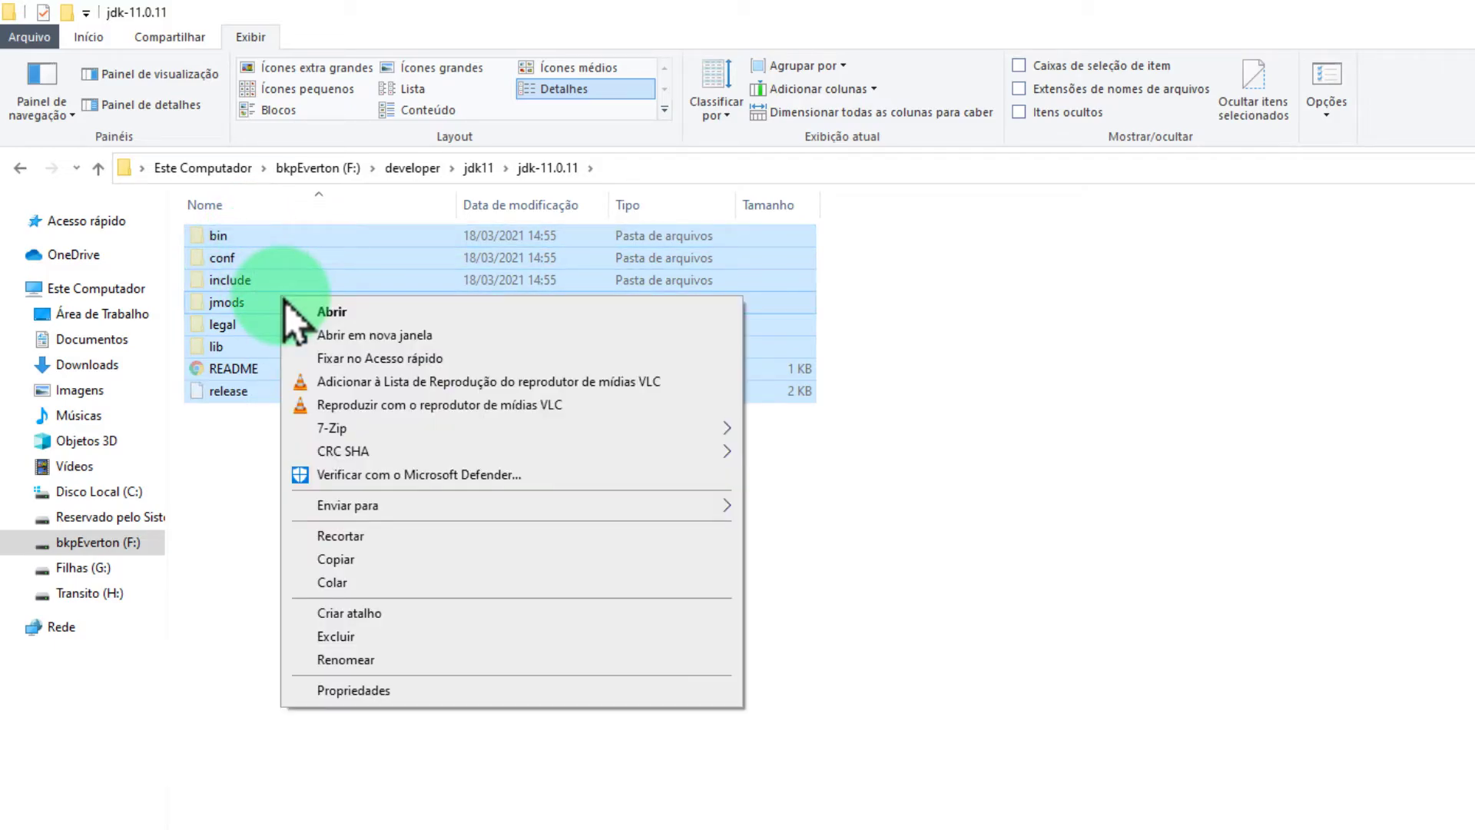
click(361, 535)
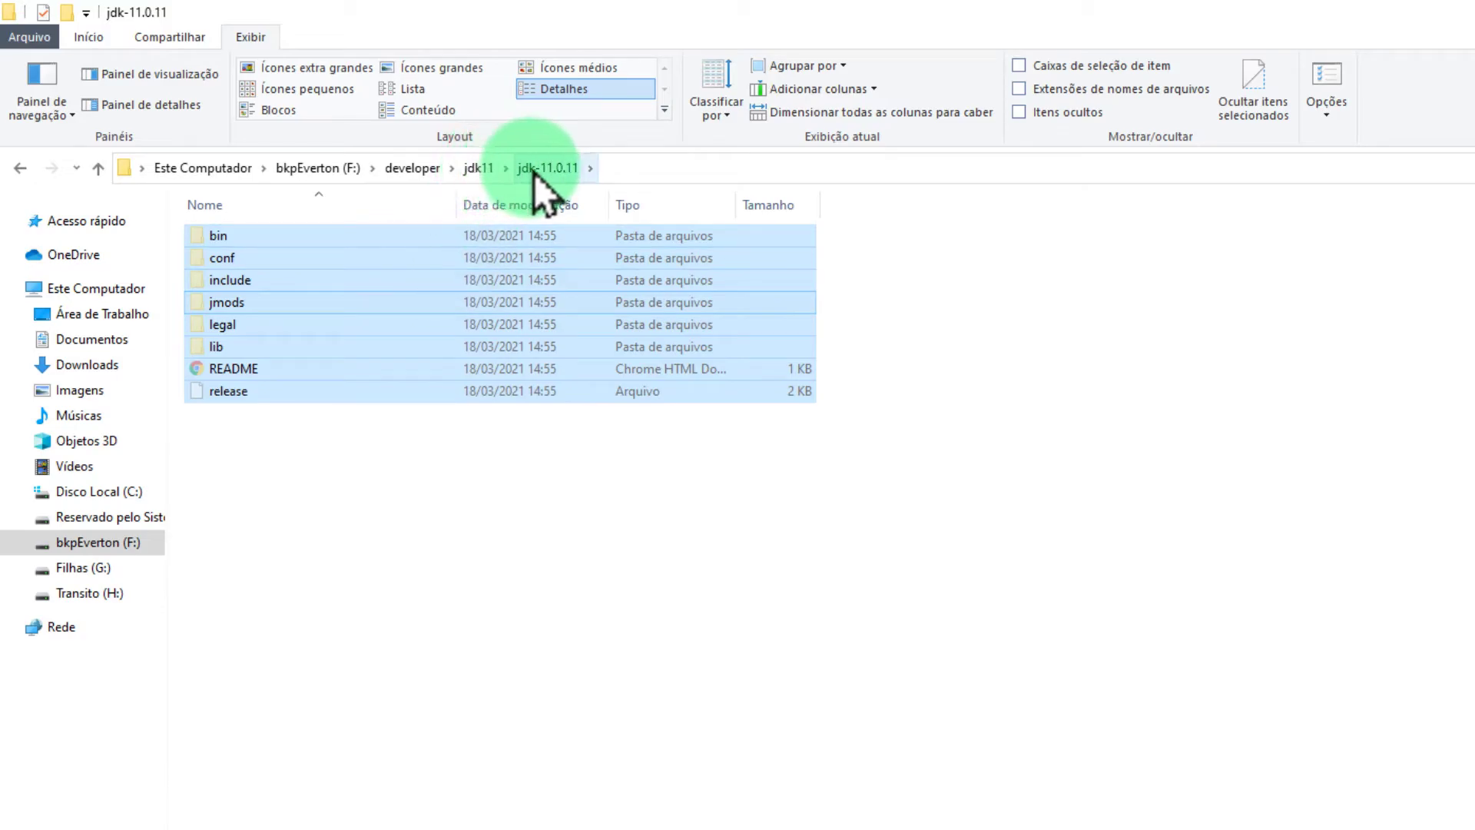
click(480, 168)
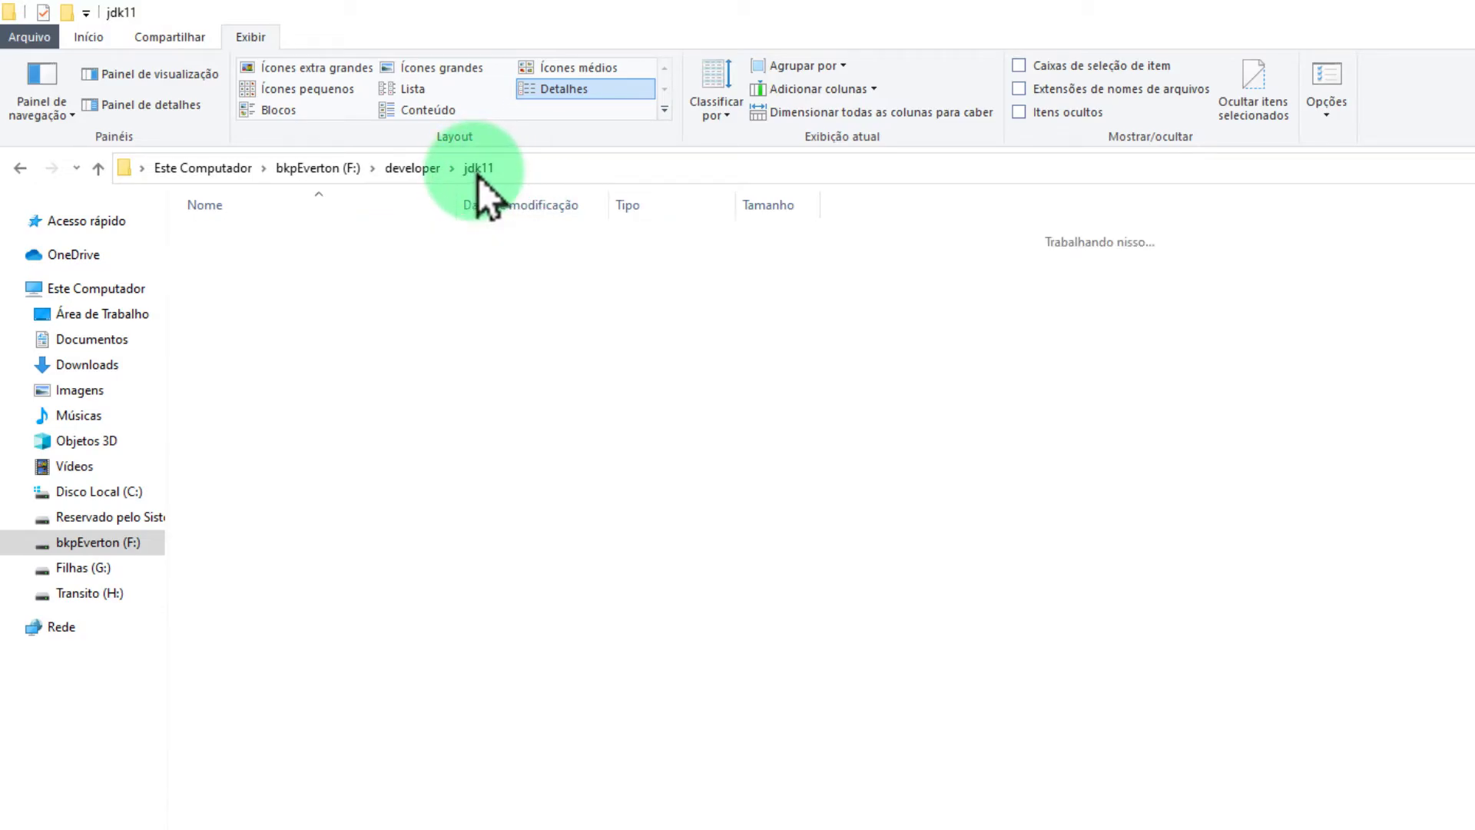
click(299, 370)
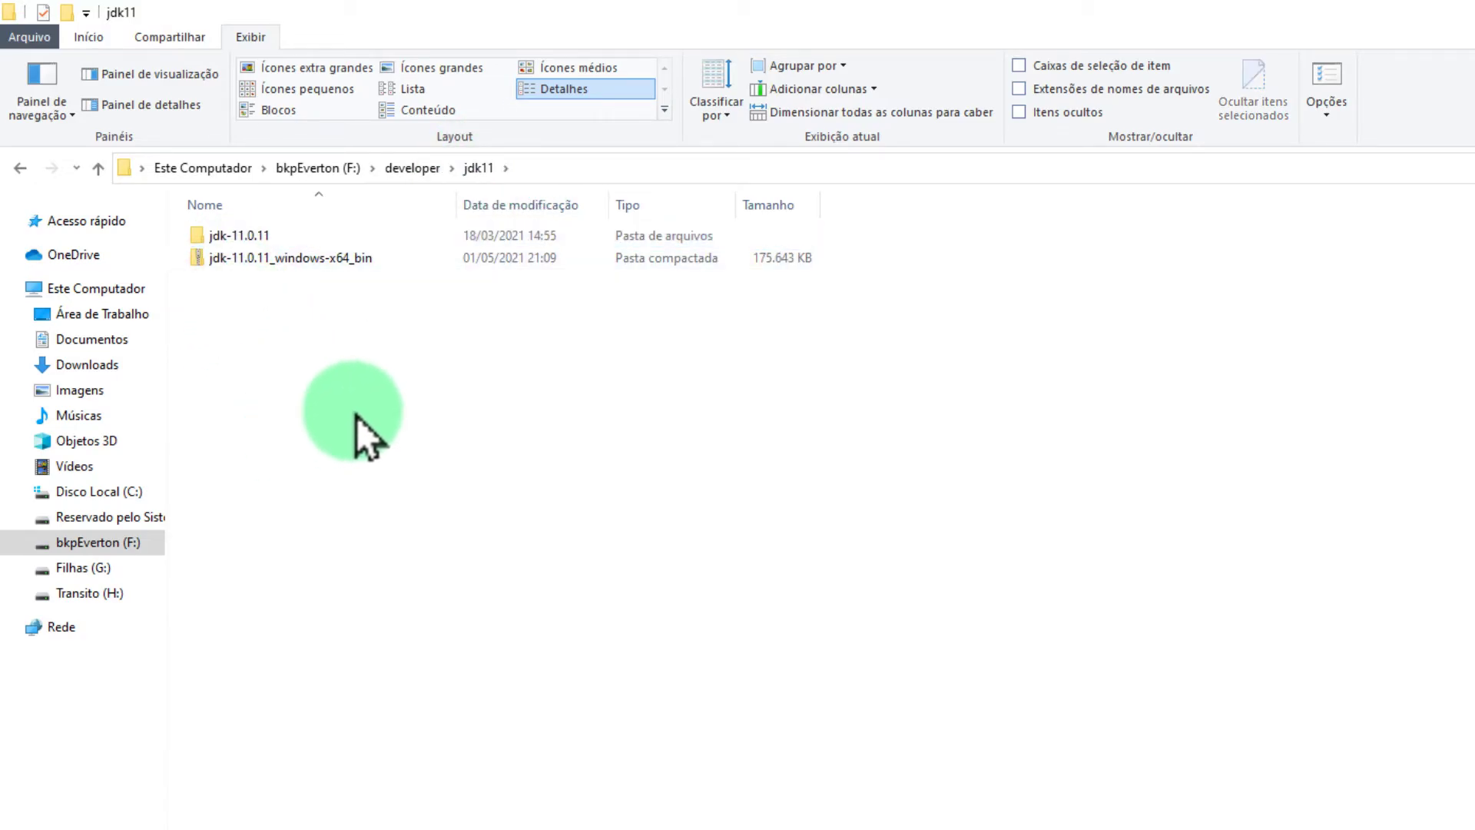
key(ctrl+v)
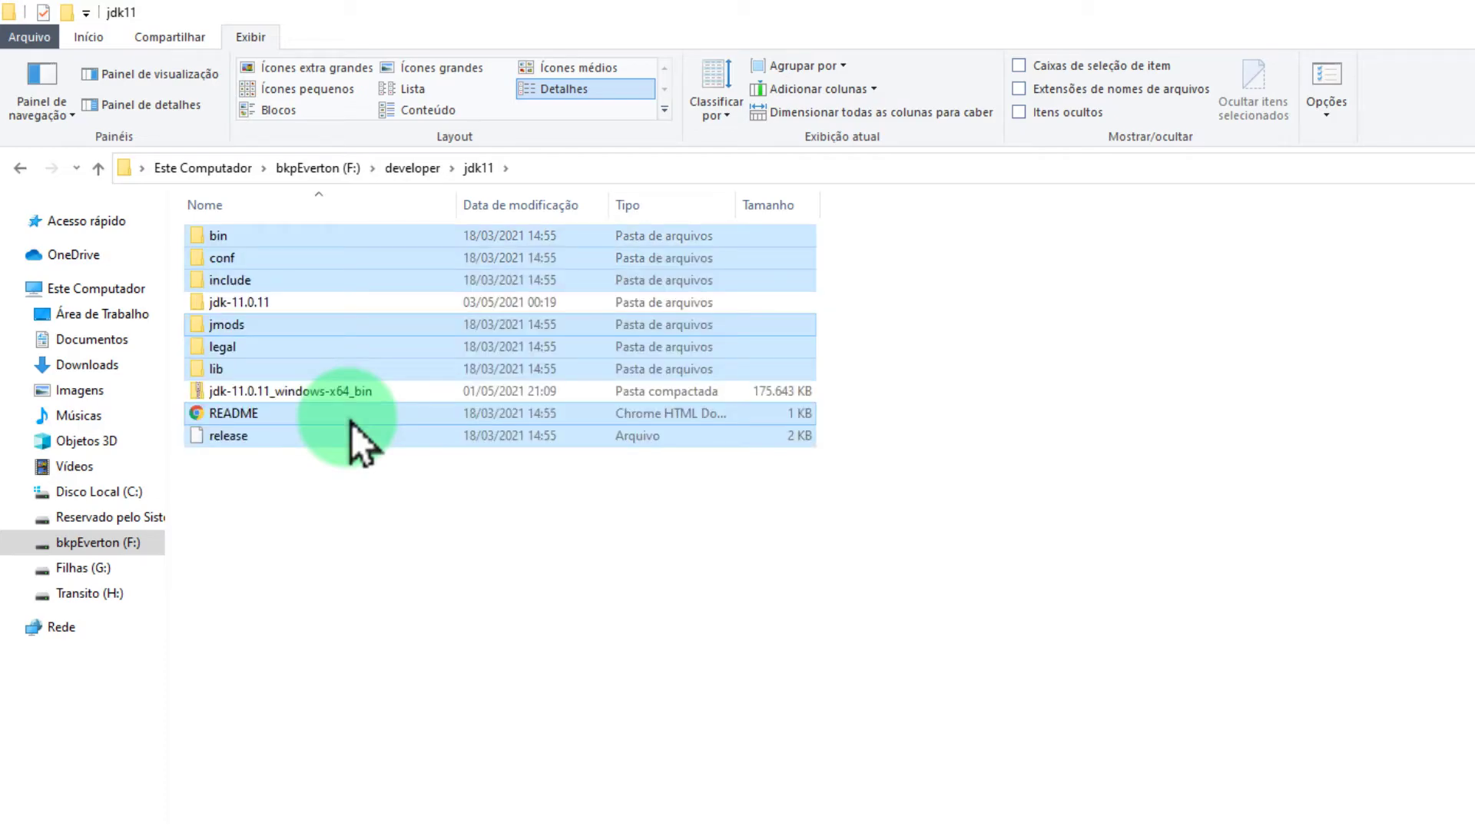
click(424, 533)
right_click(424, 533)
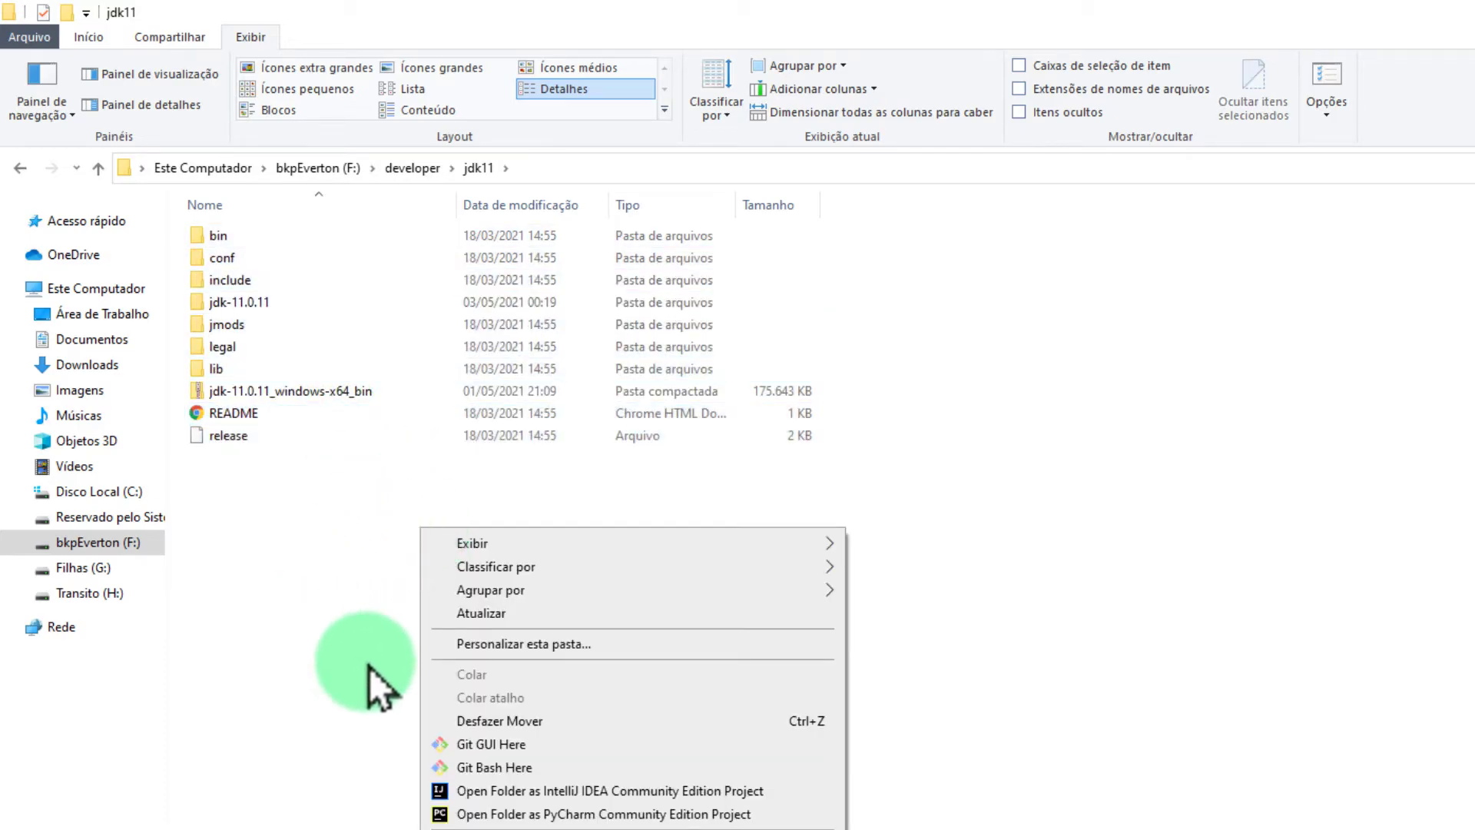
click(327, 504)
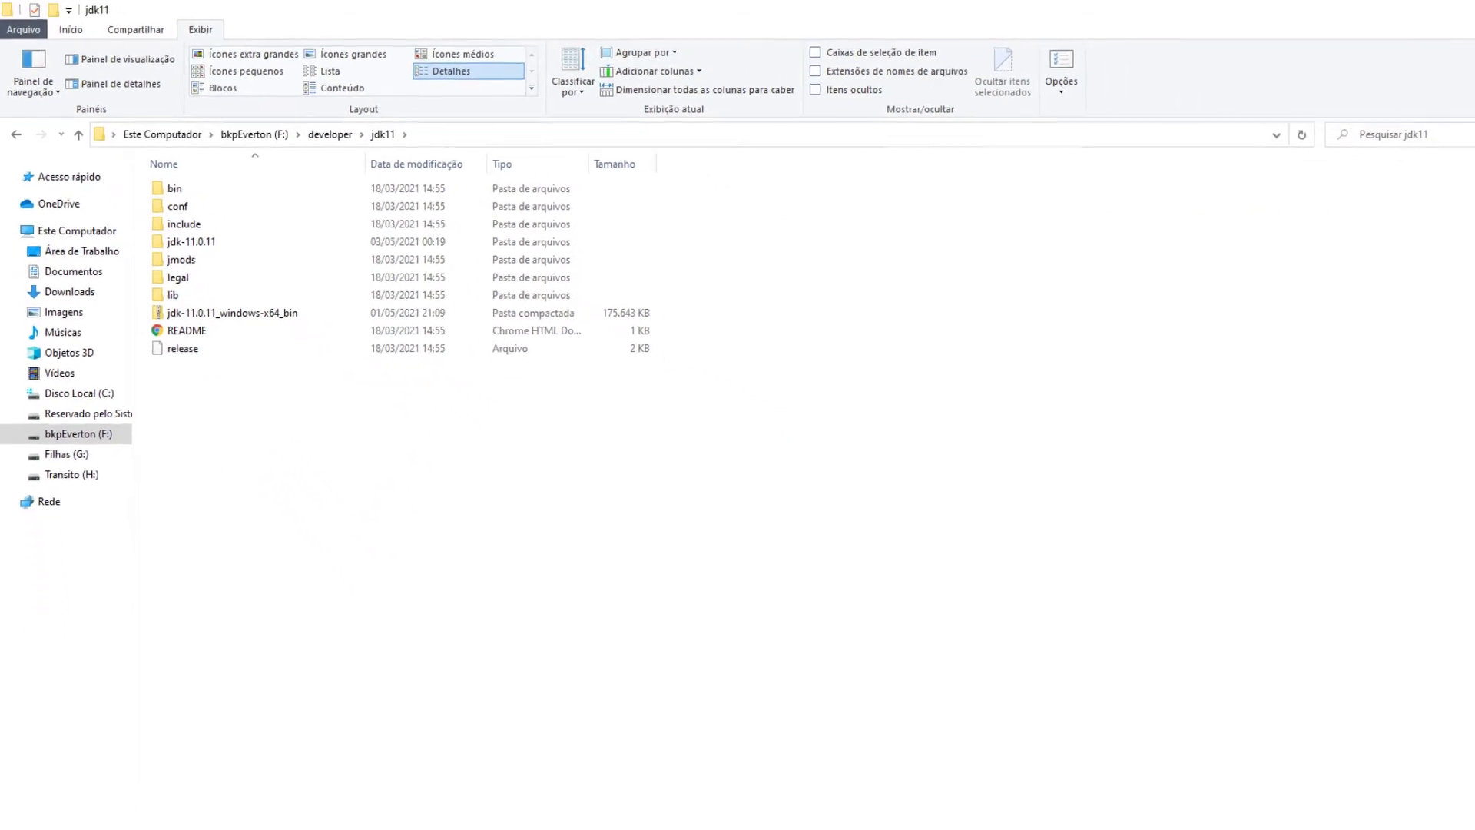
- Switch back to Eclipse and add a Standard VM to the installed JREs with F:\developer\jdk11 as its JRE home
click(1387, 11)
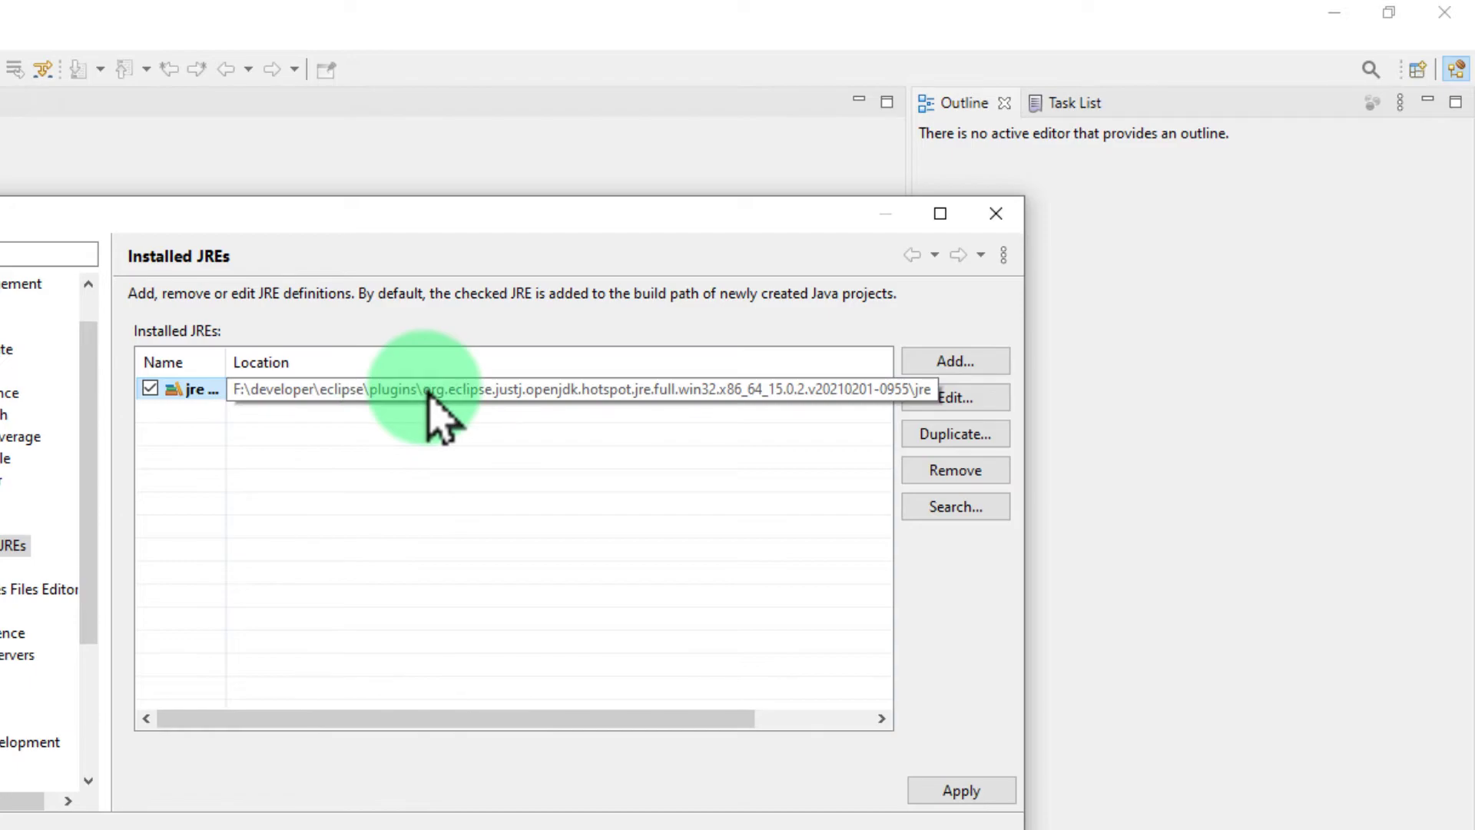
click(982, 360)
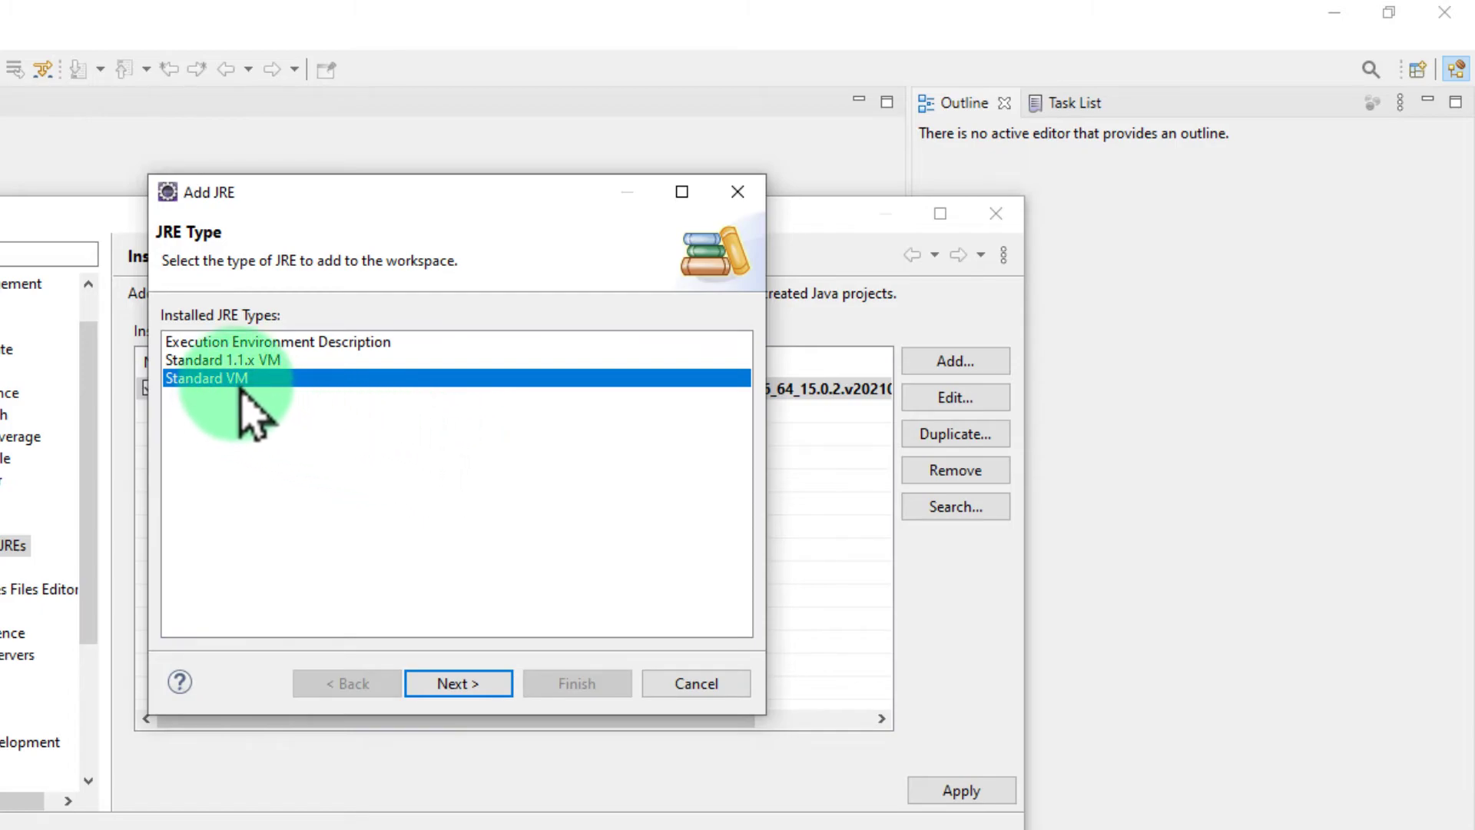
click(464, 686)
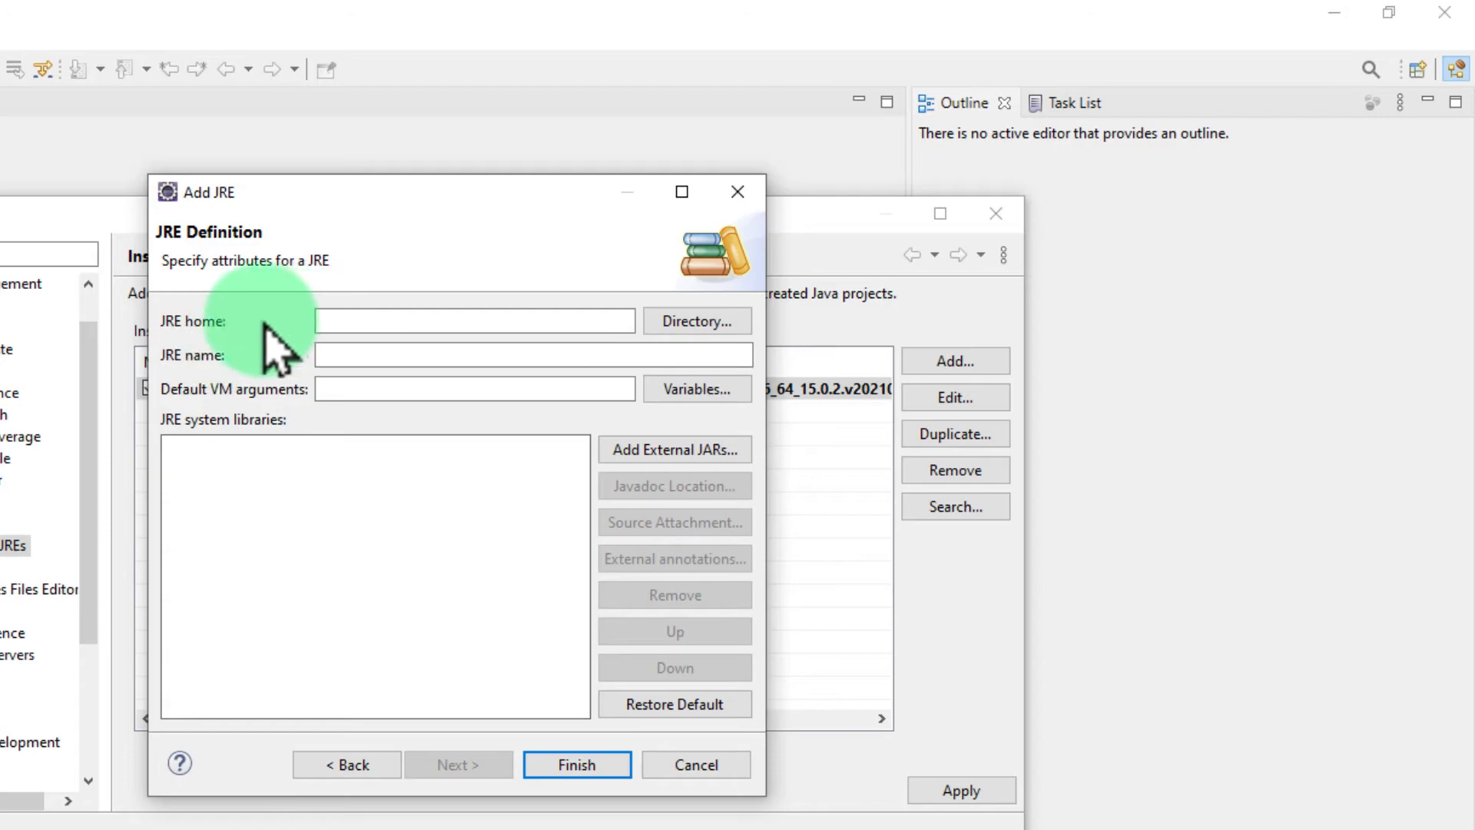
click(697, 330)
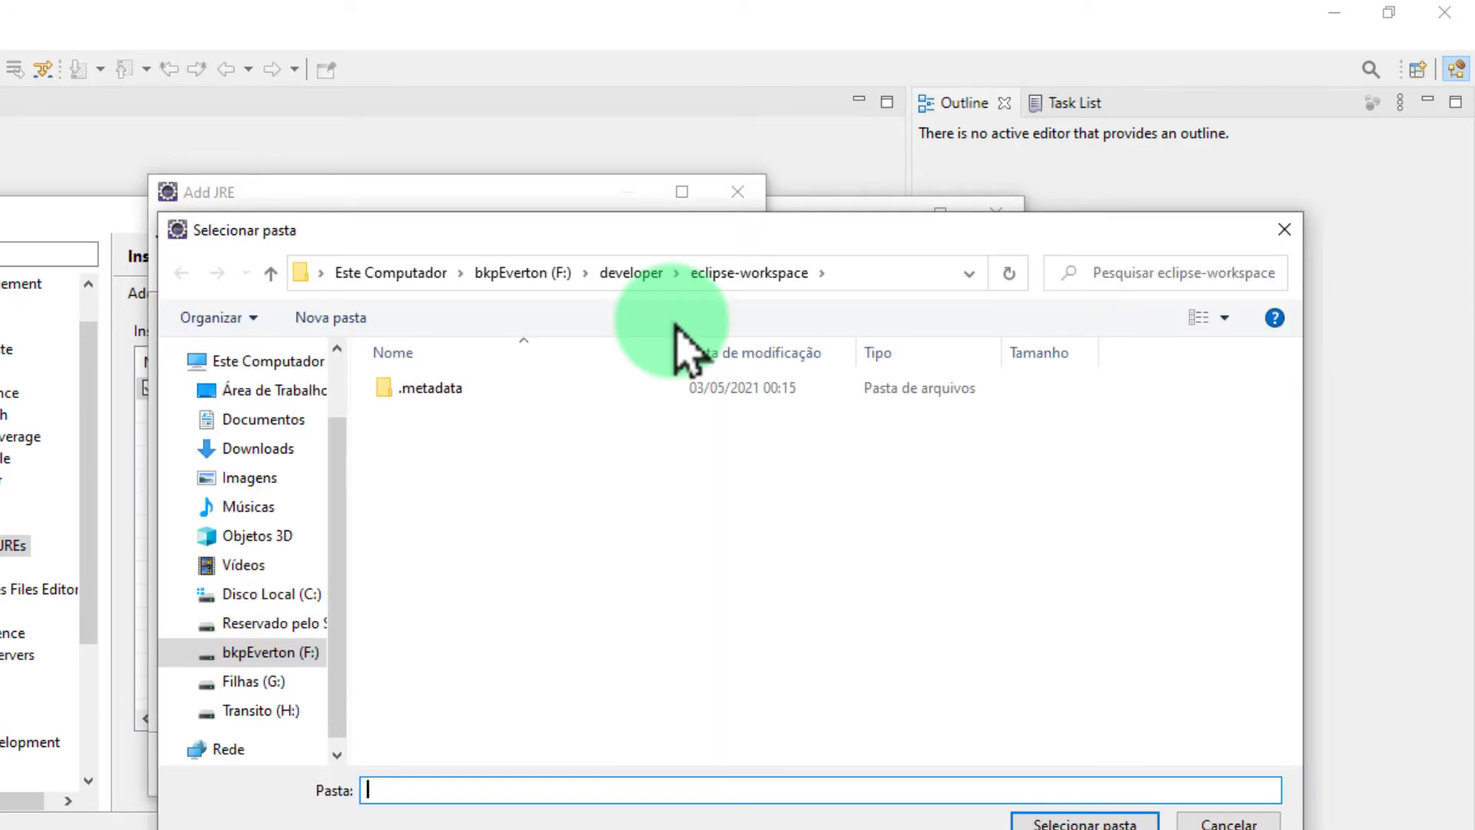
click(644, 275)
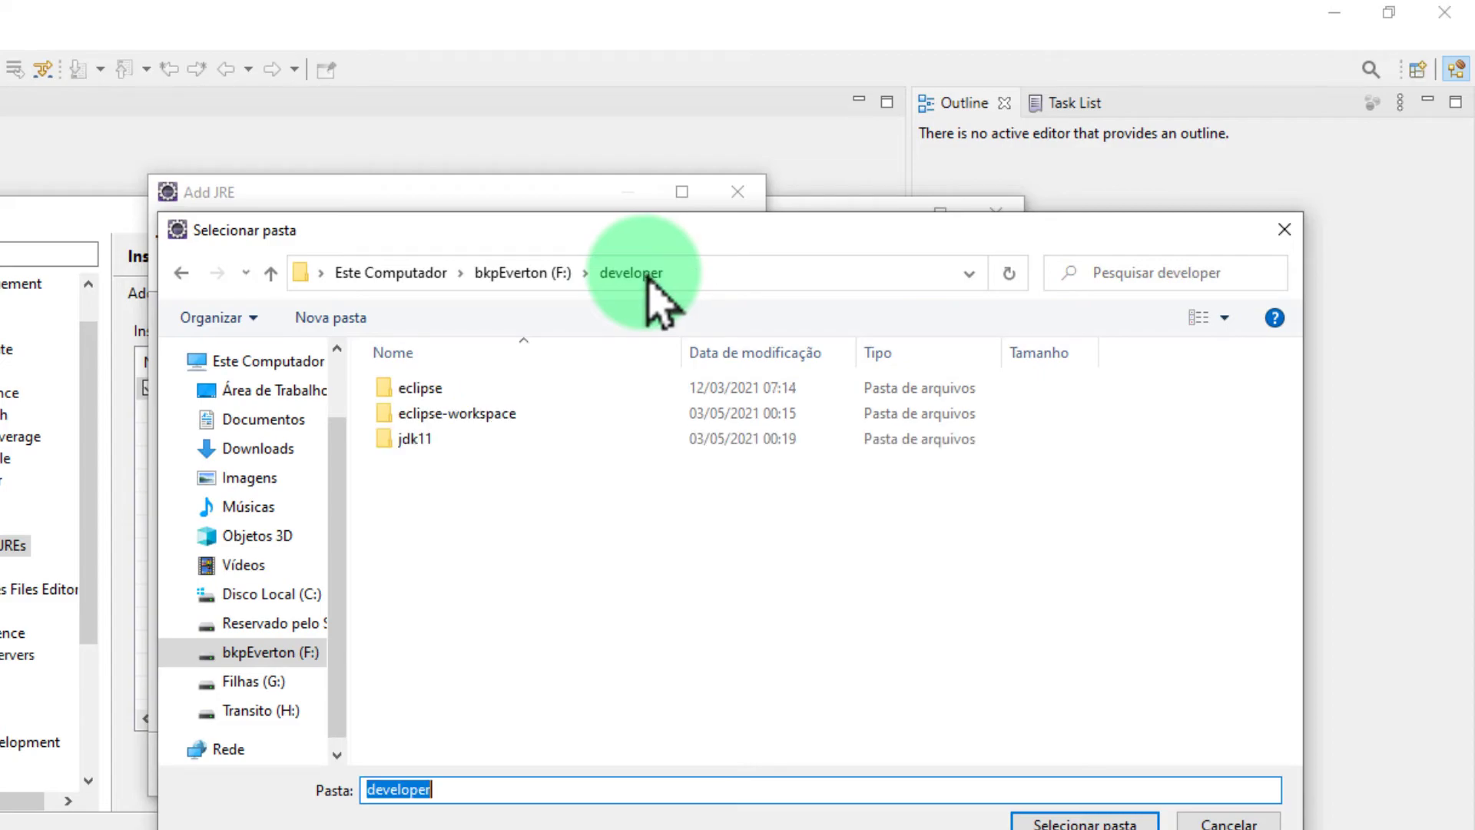
click(419, 444)
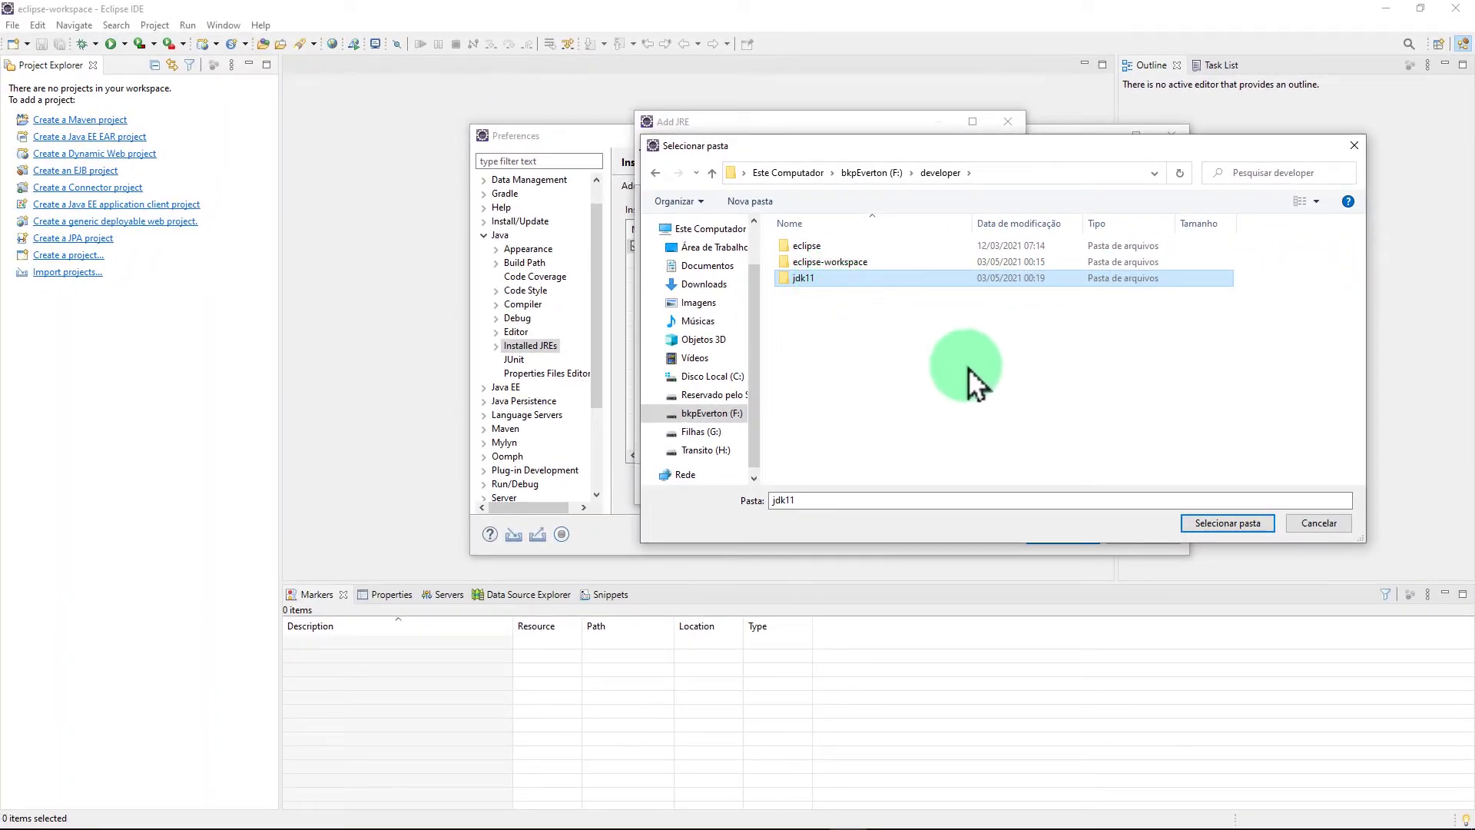
click(1228, 524)
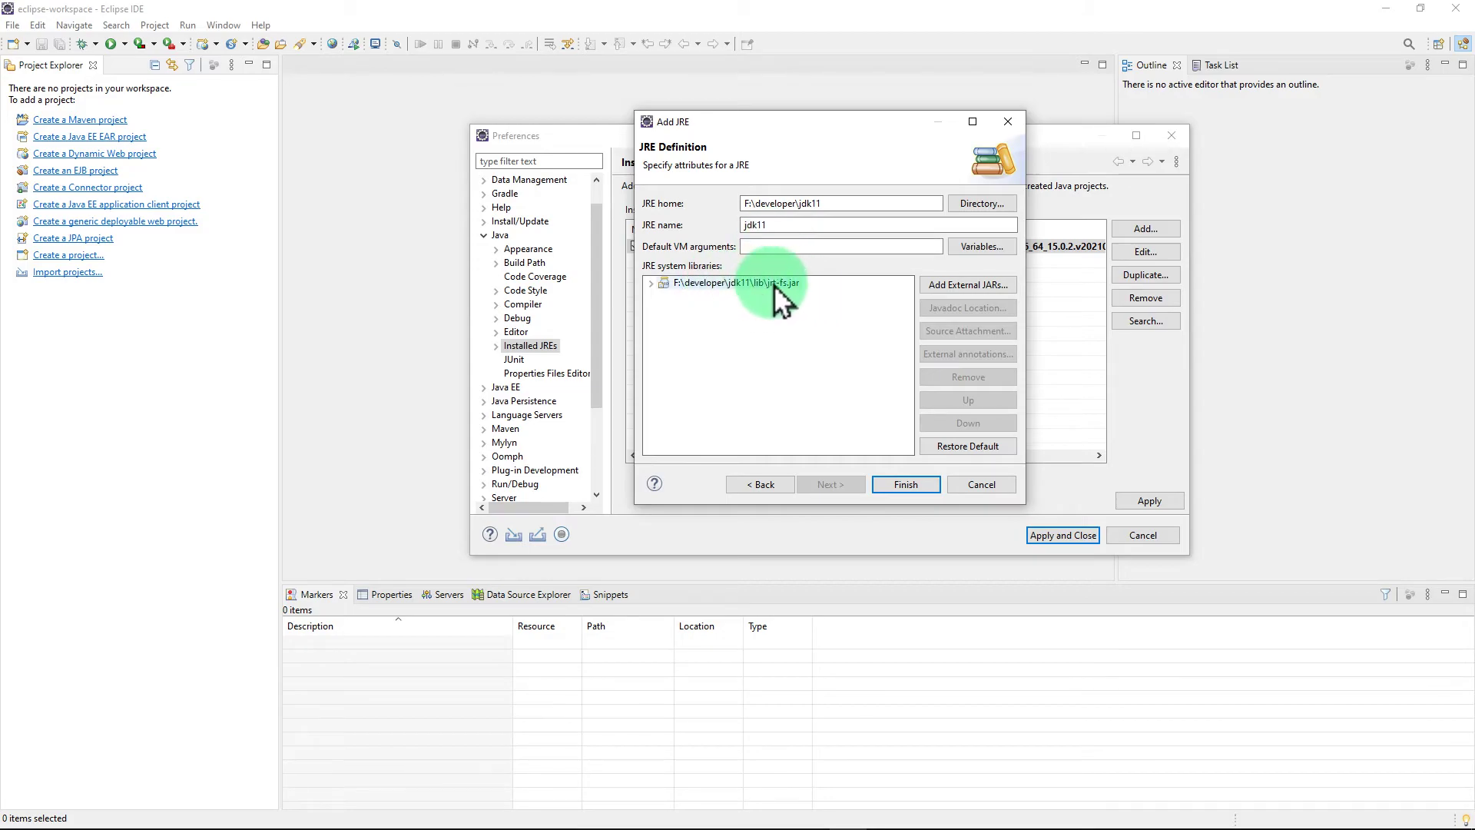
click(905, 485)
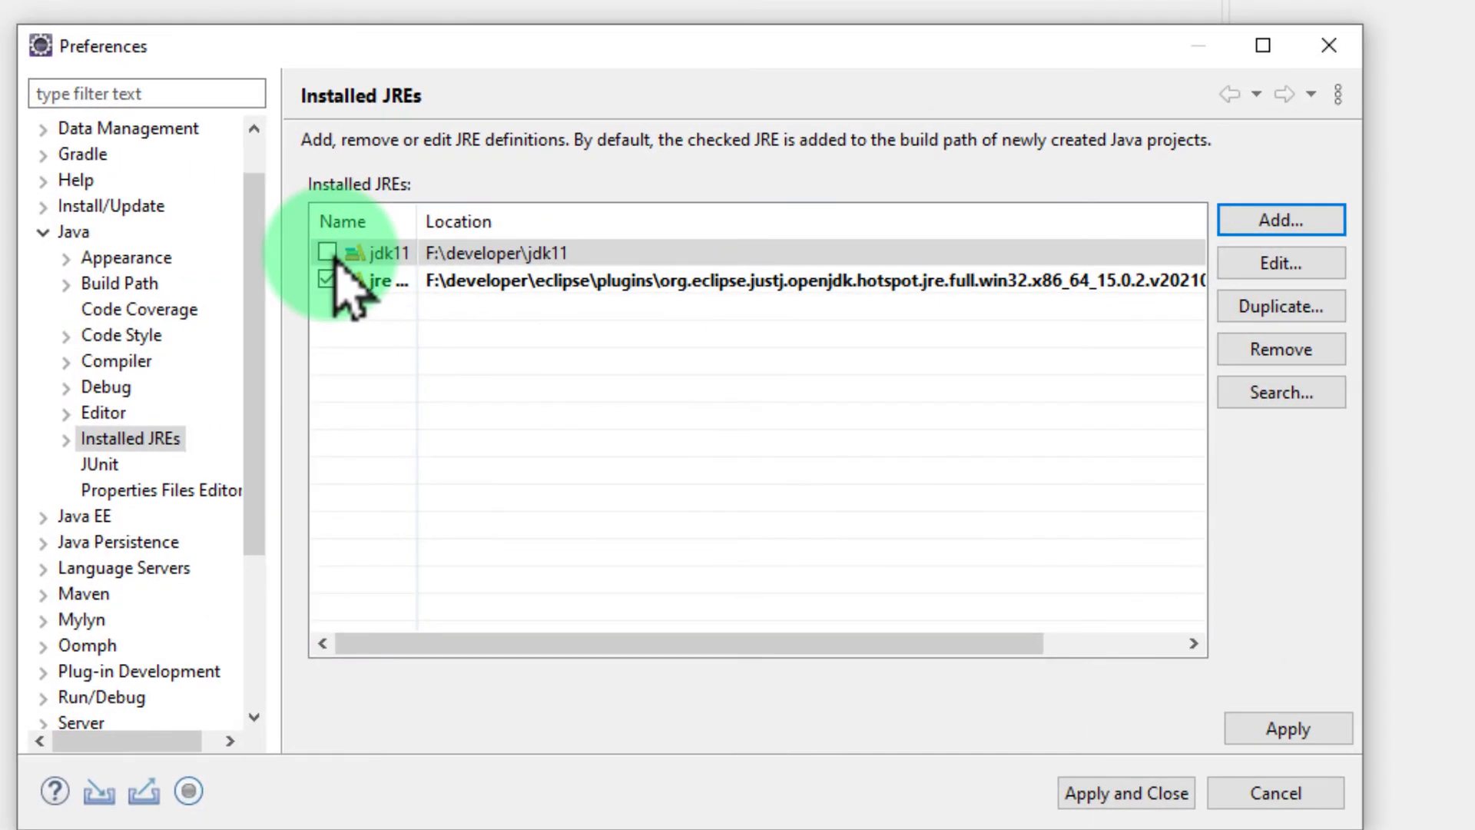
- Make jdk11 the default JRE, then apply and close the preferences
click(327, 252)
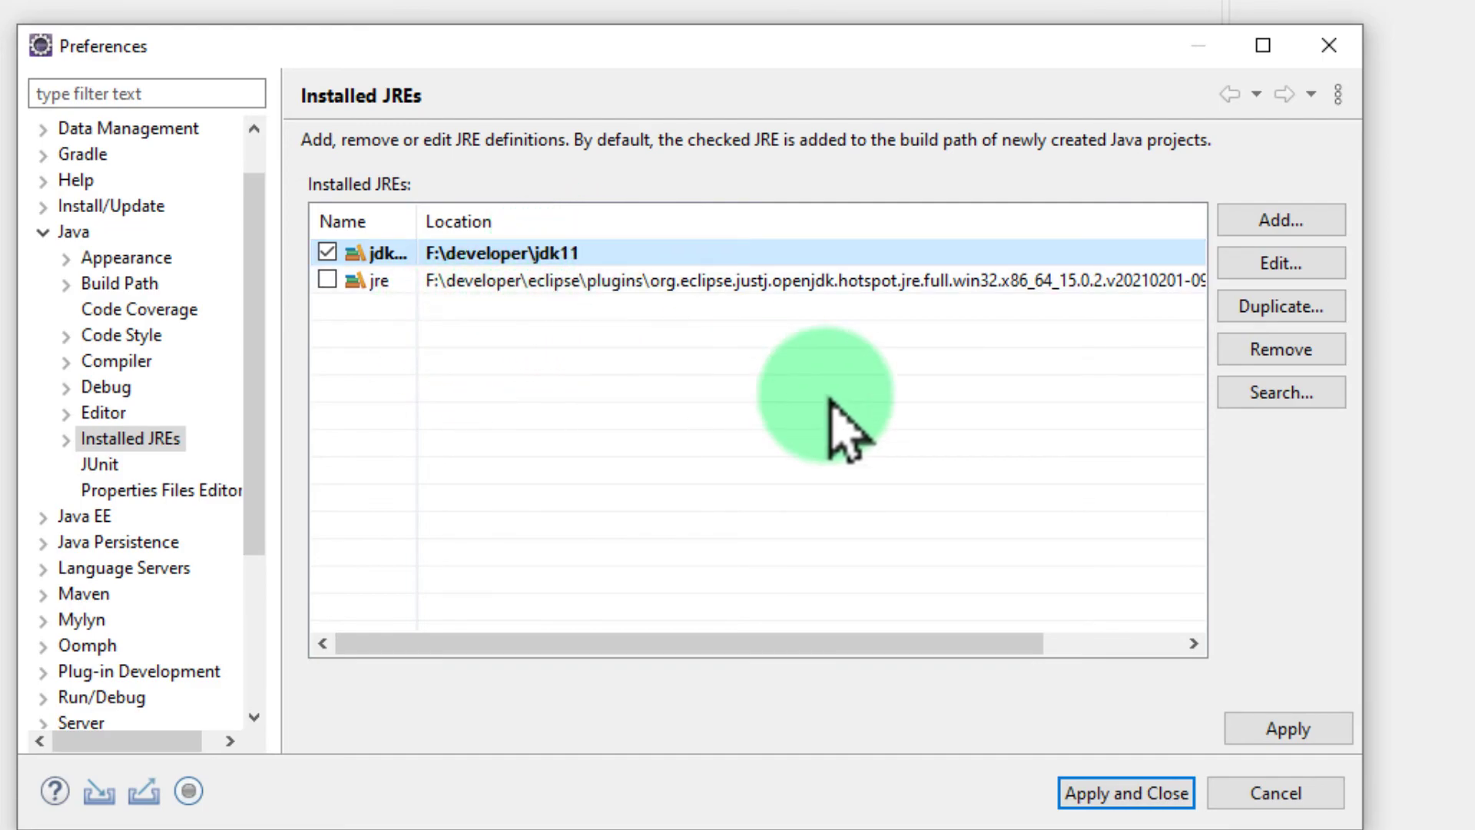
click(1145, 799)
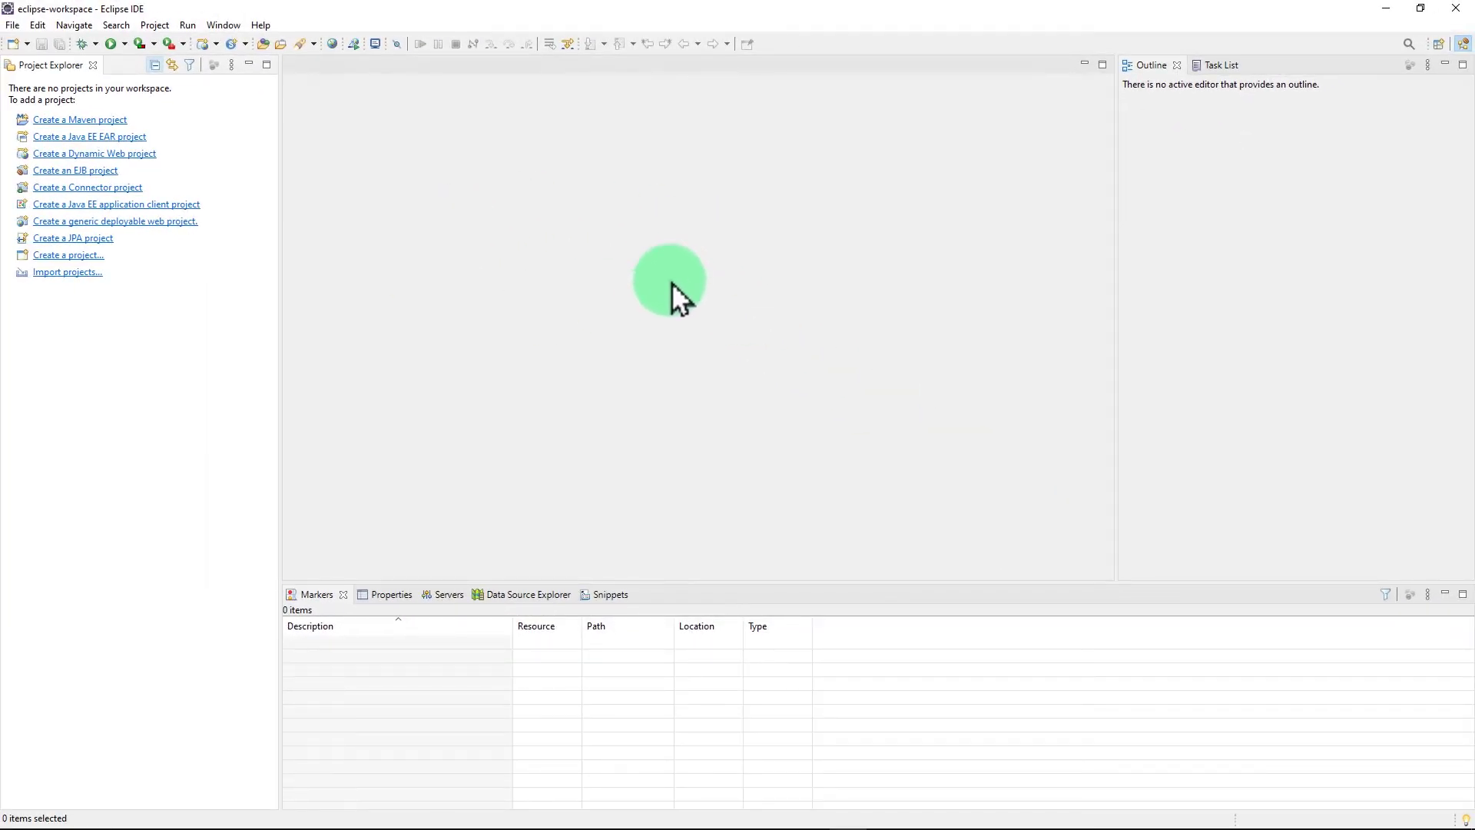